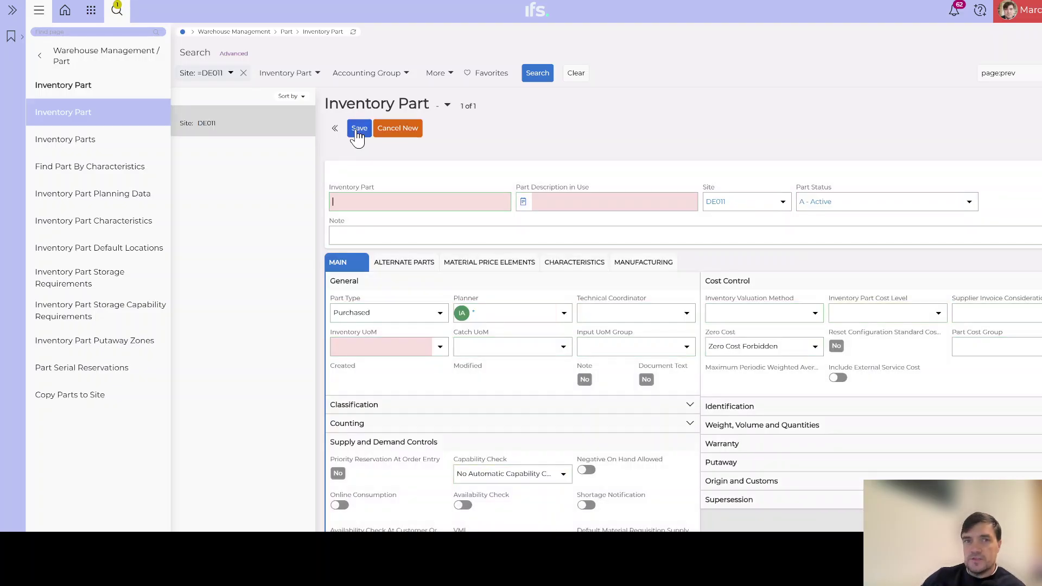
# Step: Start a new inventory part at site DE011 and place the cursor in the Inventory Part field
pyautogui.click(364, 201)
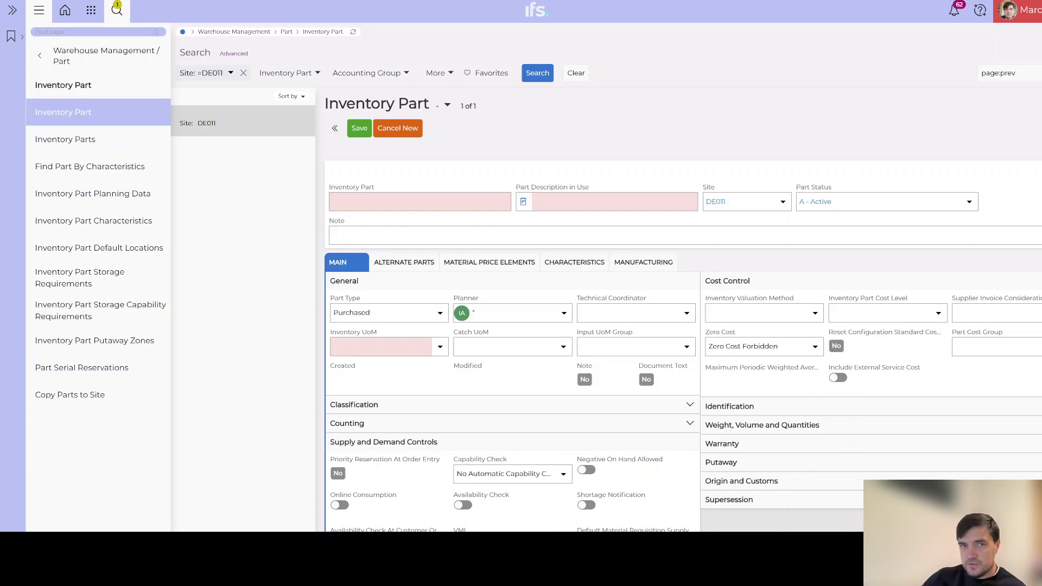
# Step: Enter part number CUBE-REACTION-PRO, hyphenating the pasted name, and description 'Cube Reaction Pro'
pyautogui.click(365, 200)
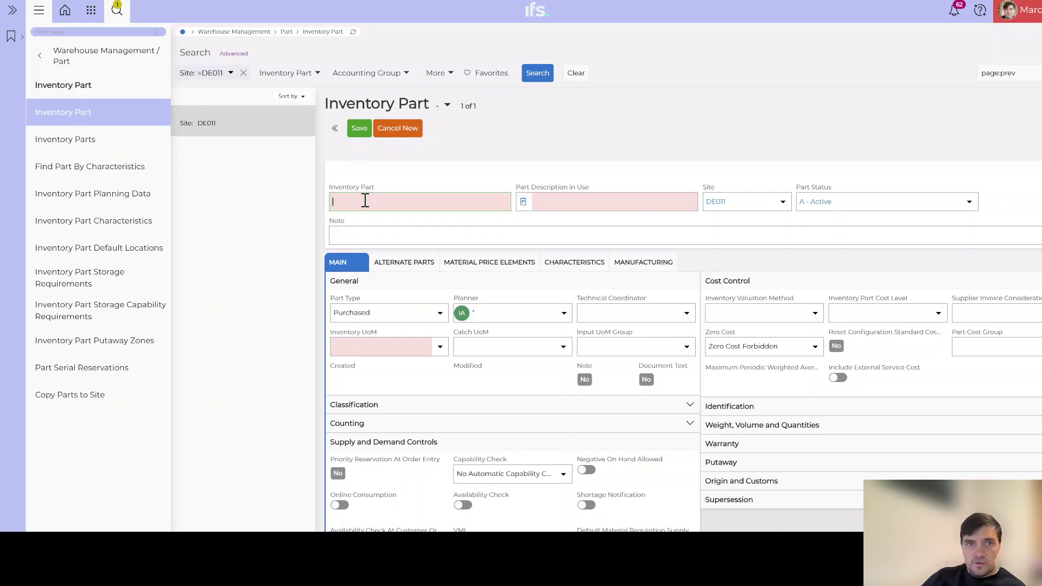
pyautogui.write('CUBE REACTION PRO')
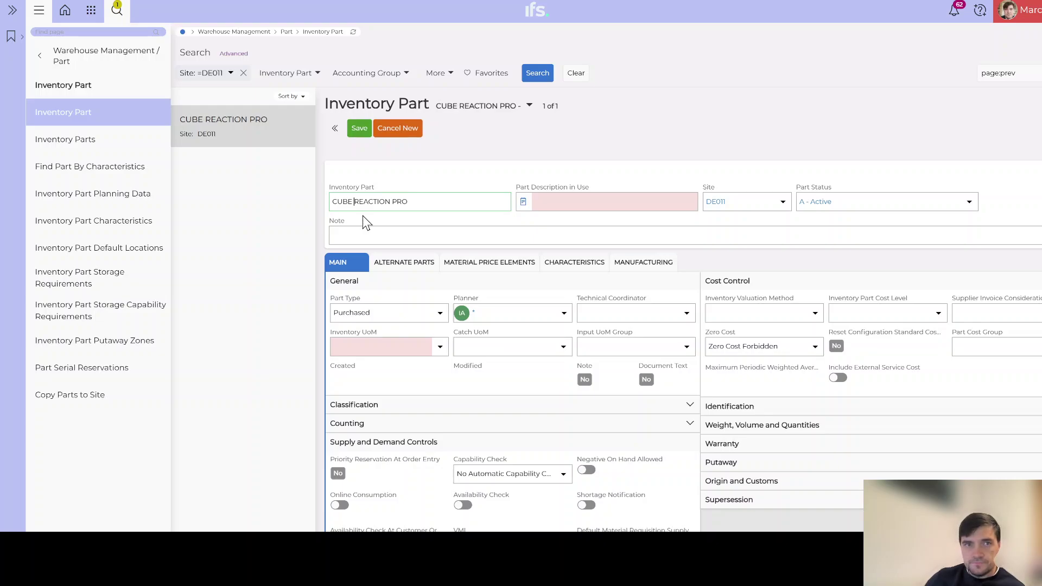
pyautogui.press('BackSpace')
pyautogui.write('-')
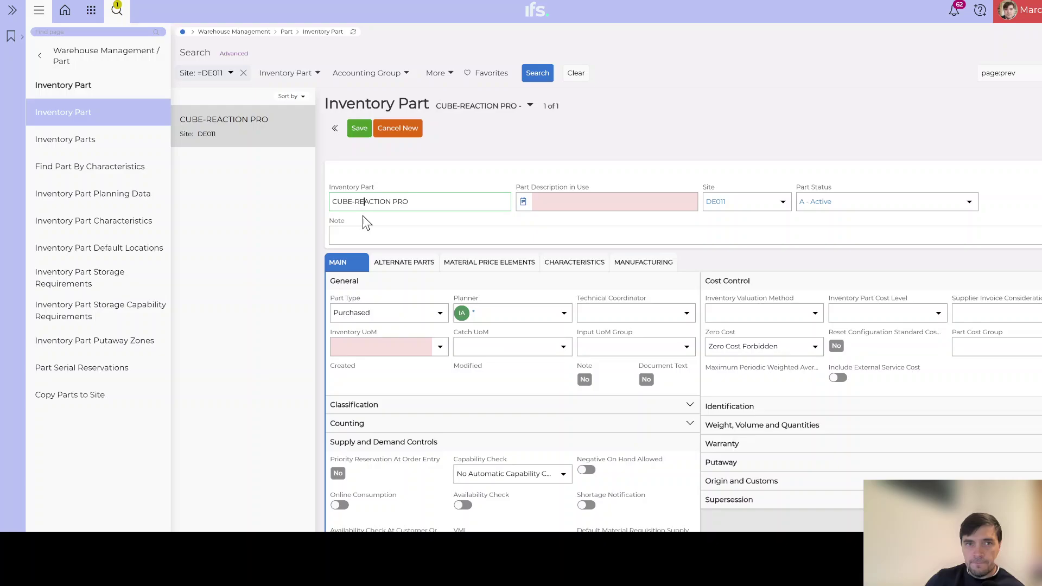
pyautogui.press('BackSpace')
pyautogui.write('-')
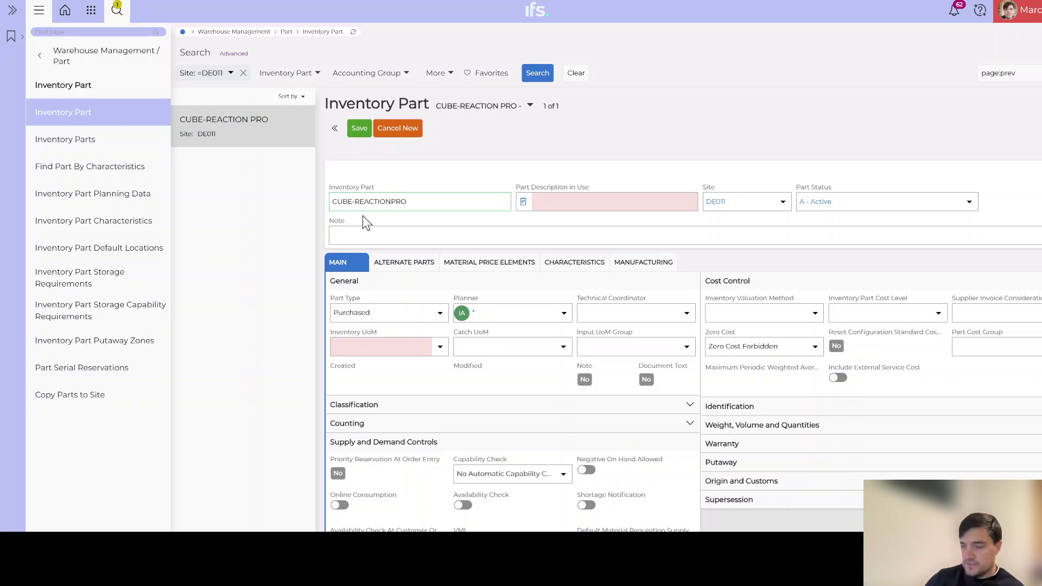
pyautogui.click(541, 205)
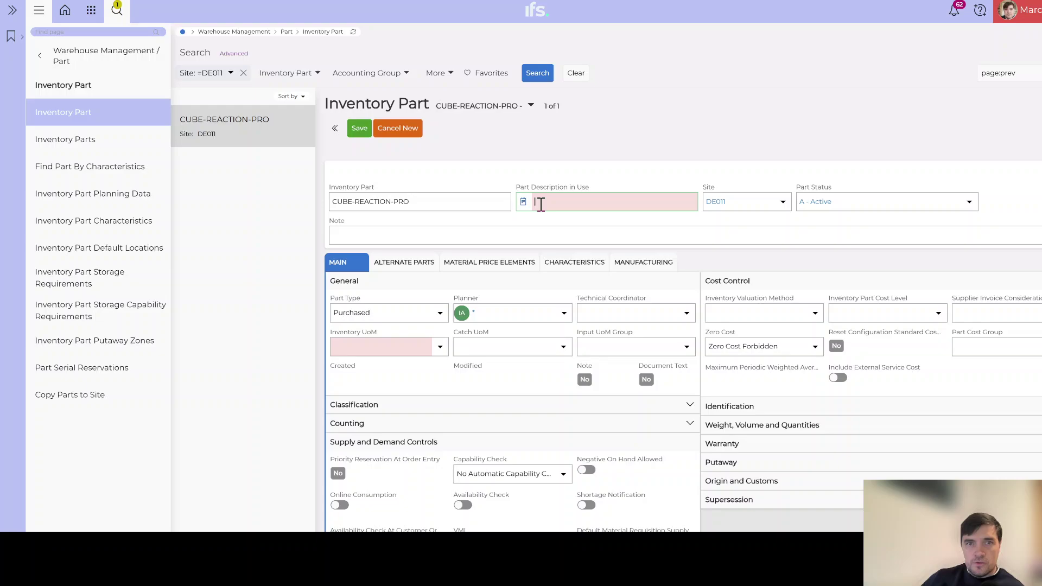
pyautogui.write('Cube Reaction Pro')
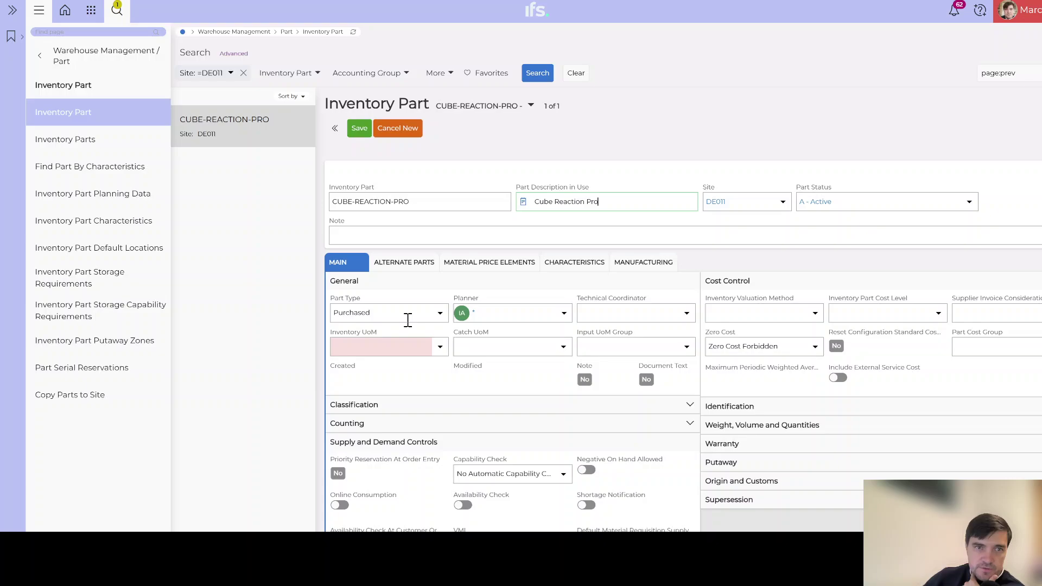
# Step: Keep Part Type Purchased, set valuation to Weighted Average and cost level to Cost Per Part
pyautogui.click(440, 313)
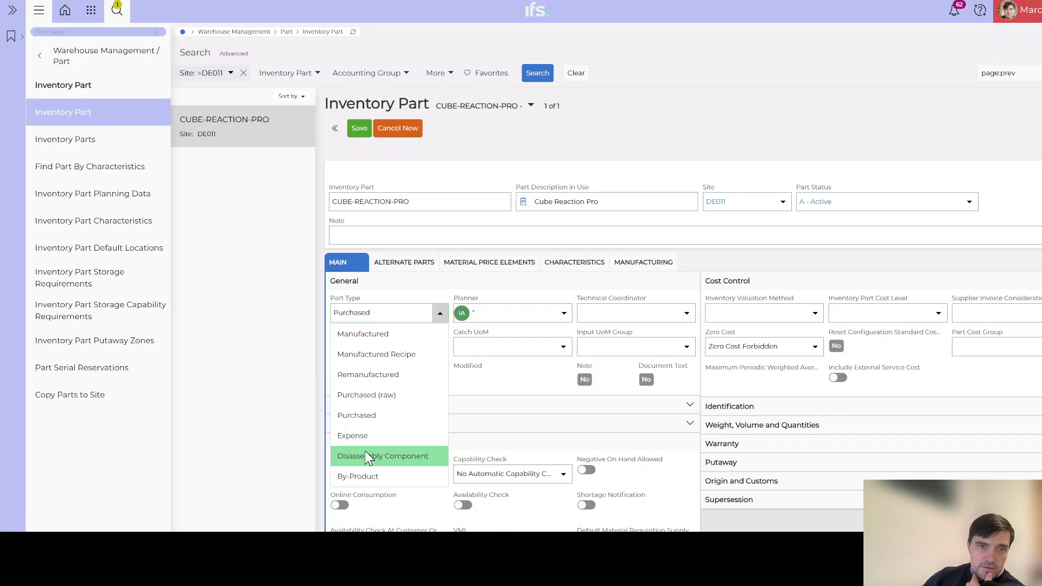
pyautogui.click(502, 295)
pyautogui.click(502, 294)
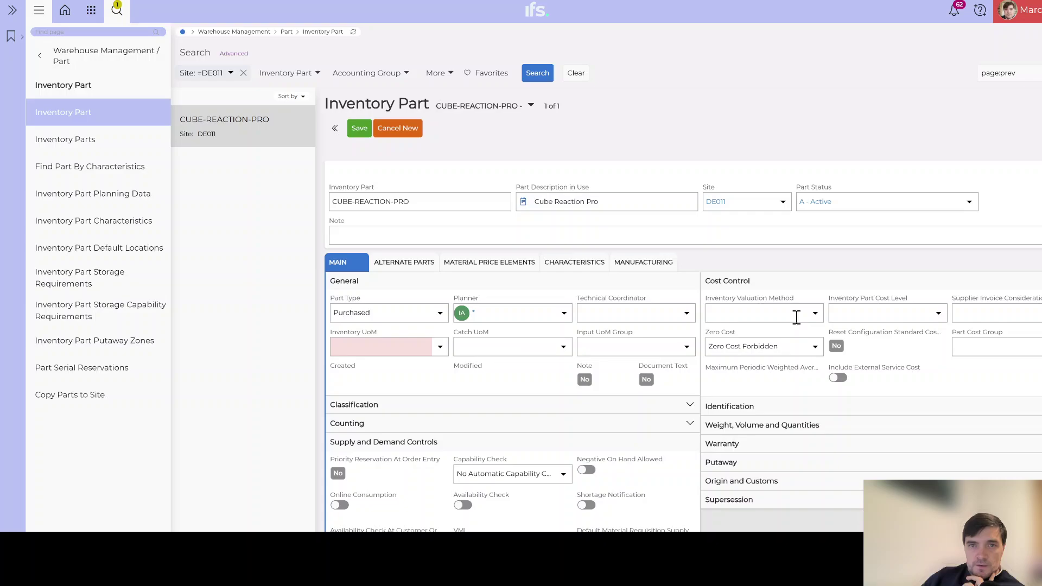
pyautogui.click(815, 318)
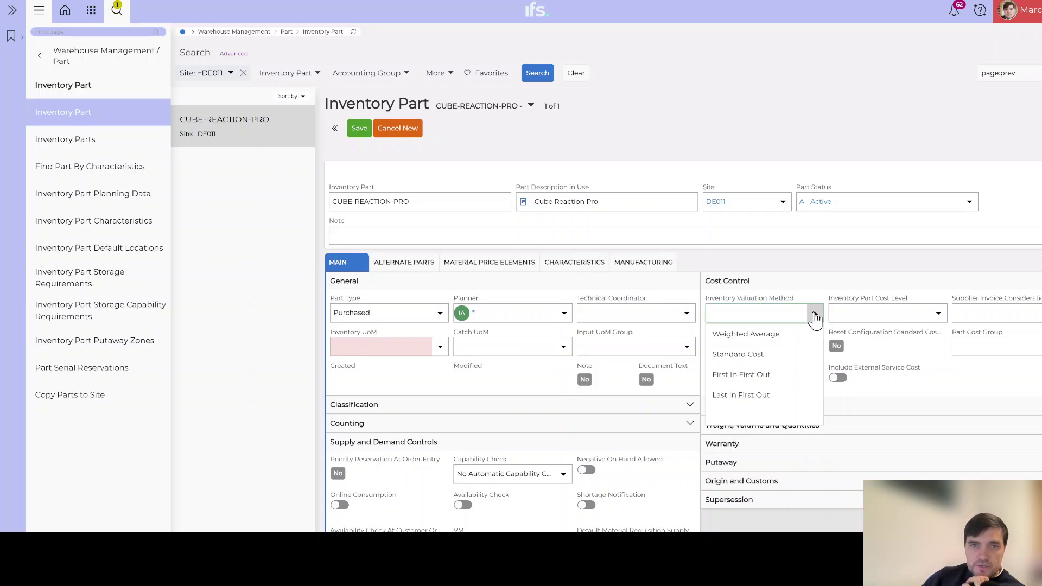
pyautogui.click(735, 334)
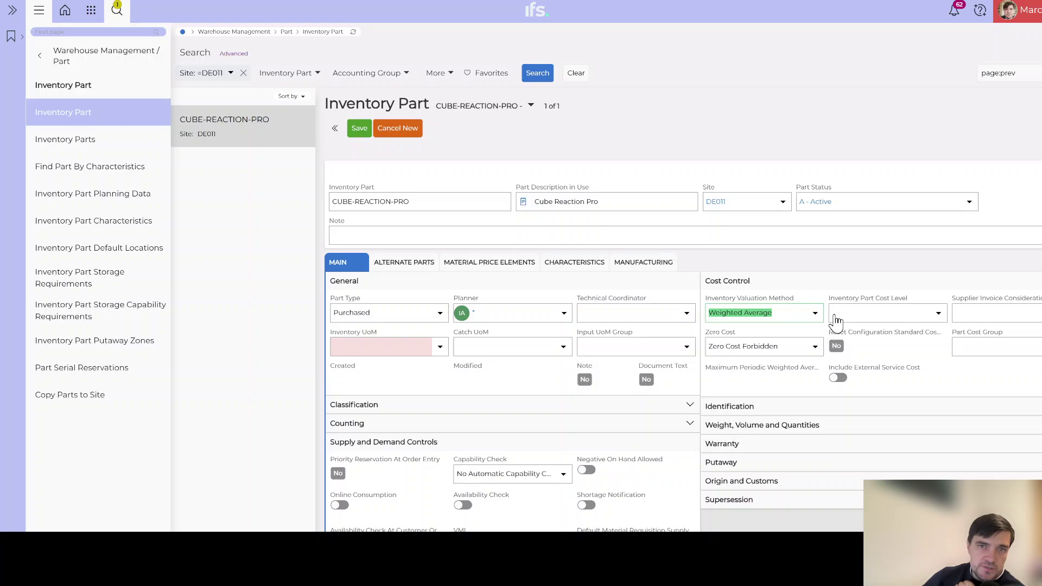
pyautogui.click(939, 318)
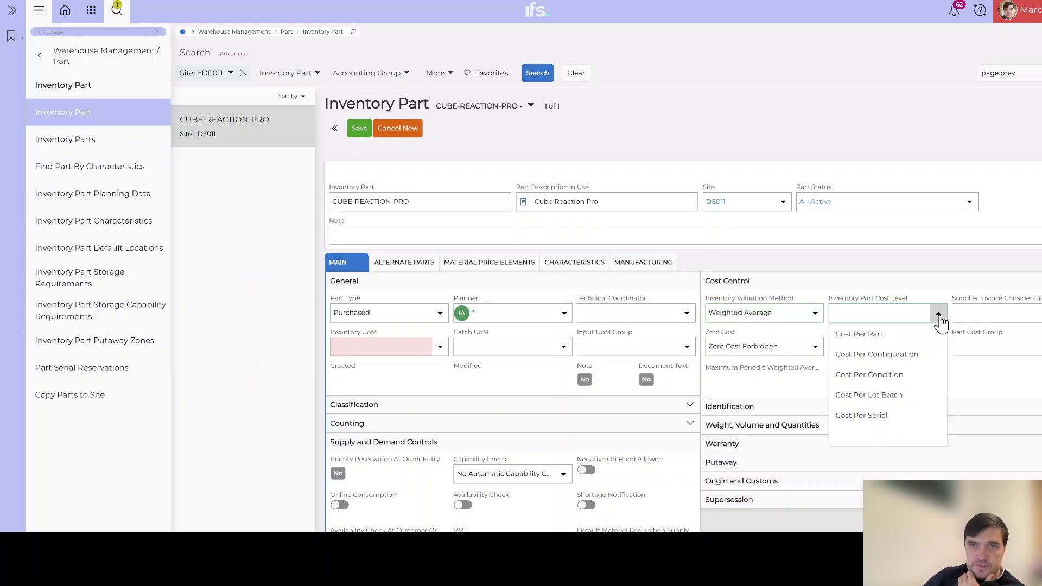
pyautogui.click(861, 334)
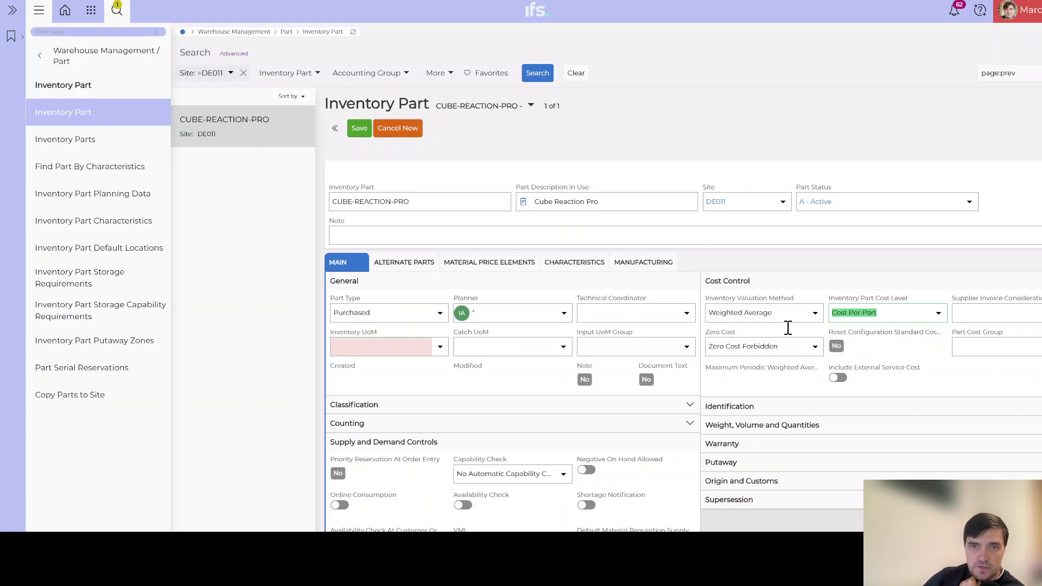
# Step: Set the Inventory UoM to PCS - piece from the lookup
pyautogui.click(405, 348)
pyautogui.write('PCS')
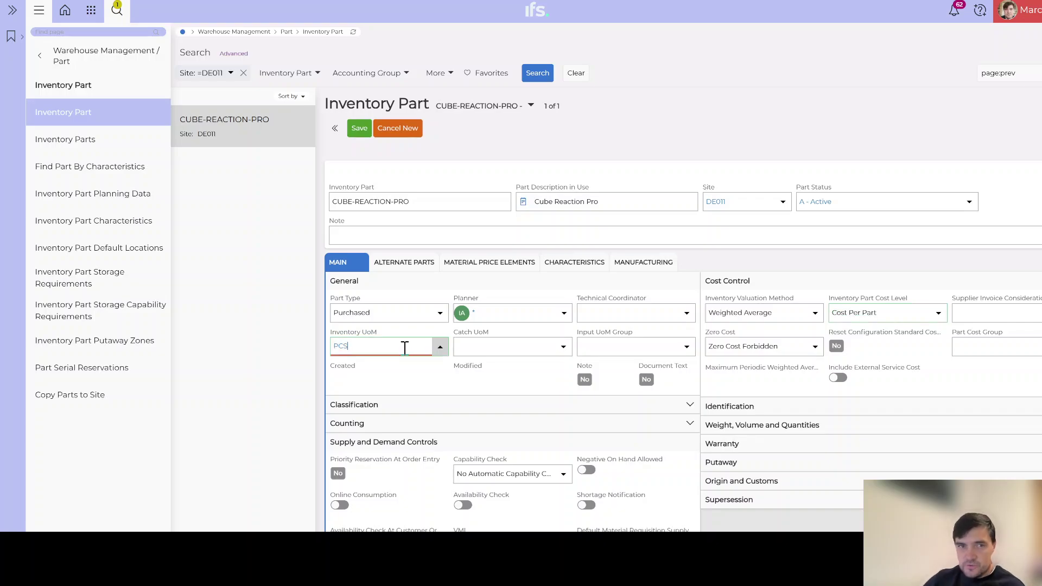
pyautogui.click(373, 399)
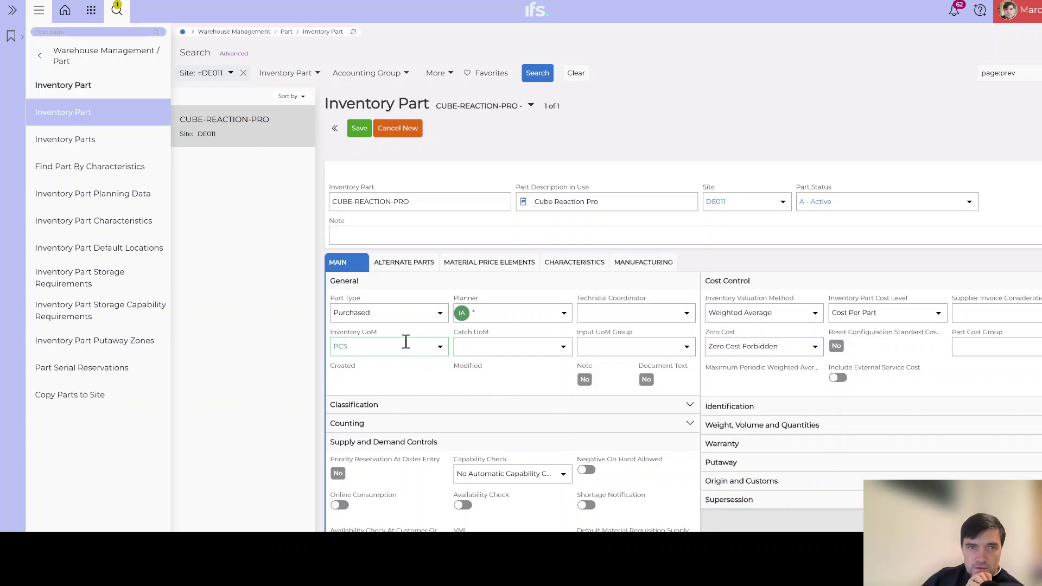
pyautogui.moveTo(405, 342); pyautogui.dragTo(279, 349)
pyautogui.write('pcs')
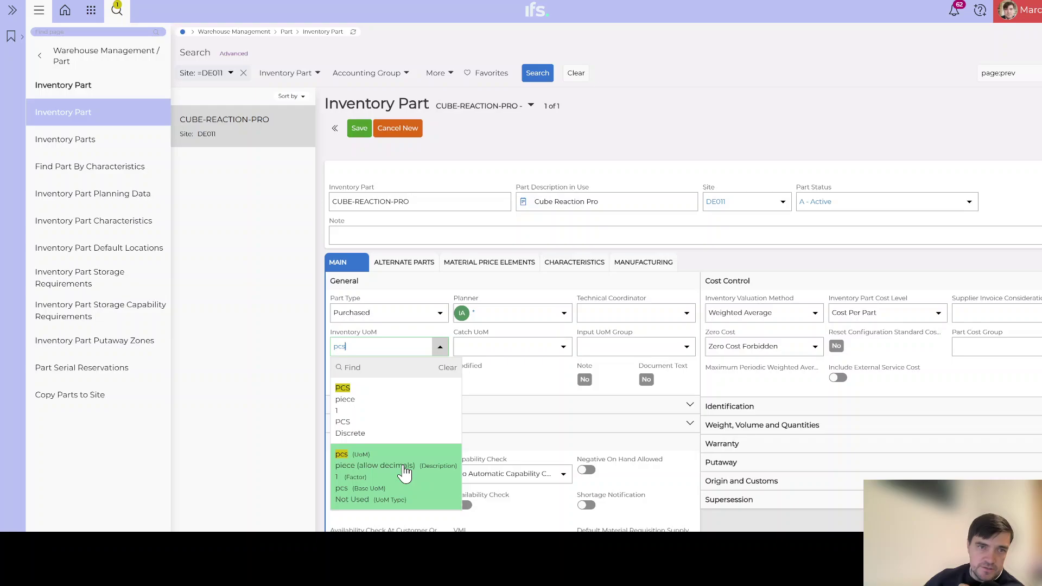
pyautogui.click(393, 416)
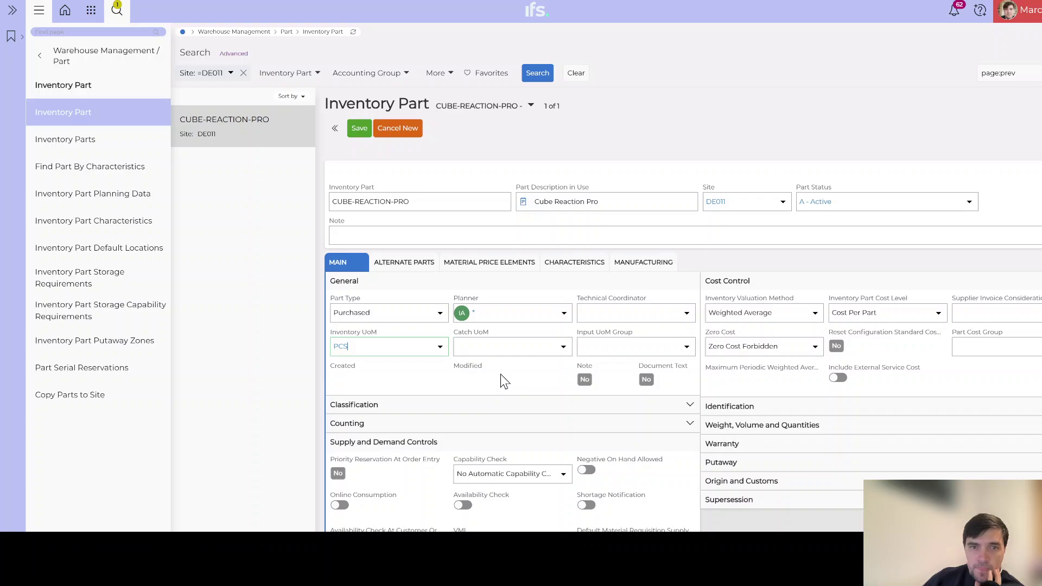
# Step: Collapse Supply and Demand Controls and enter a Purchasing Lead Time of 10
pyautogui.scroll(-2, 581, 365)
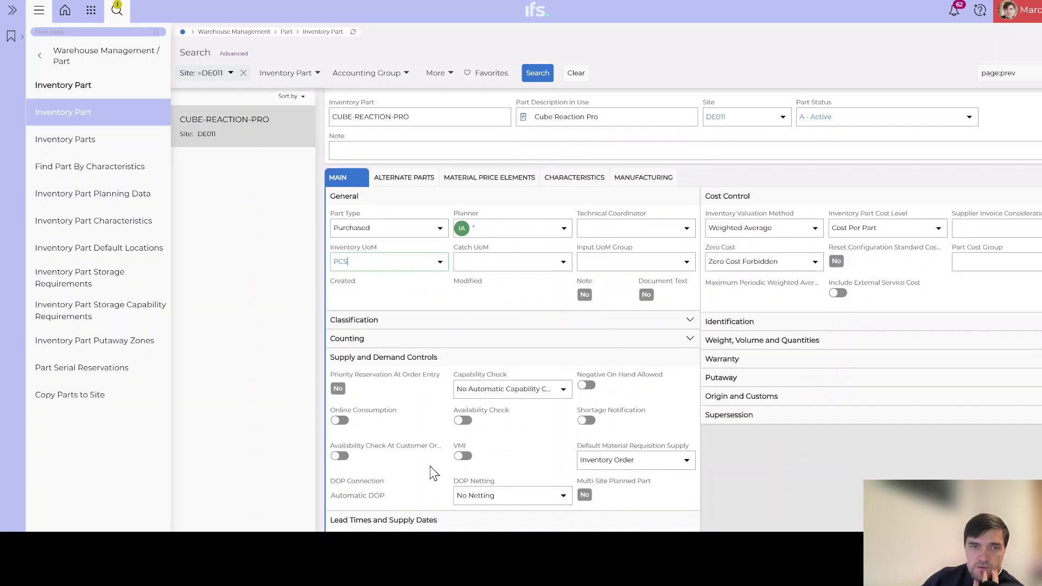
pyautogui.click(373, 323)
pyautogui.click(374, 323)
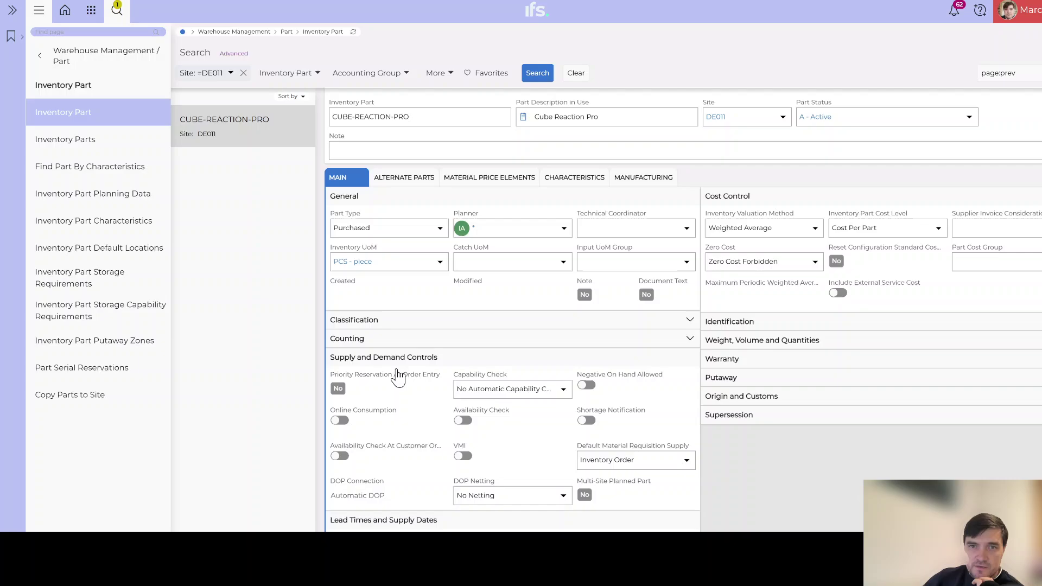
pyautogui.click(455, 358)
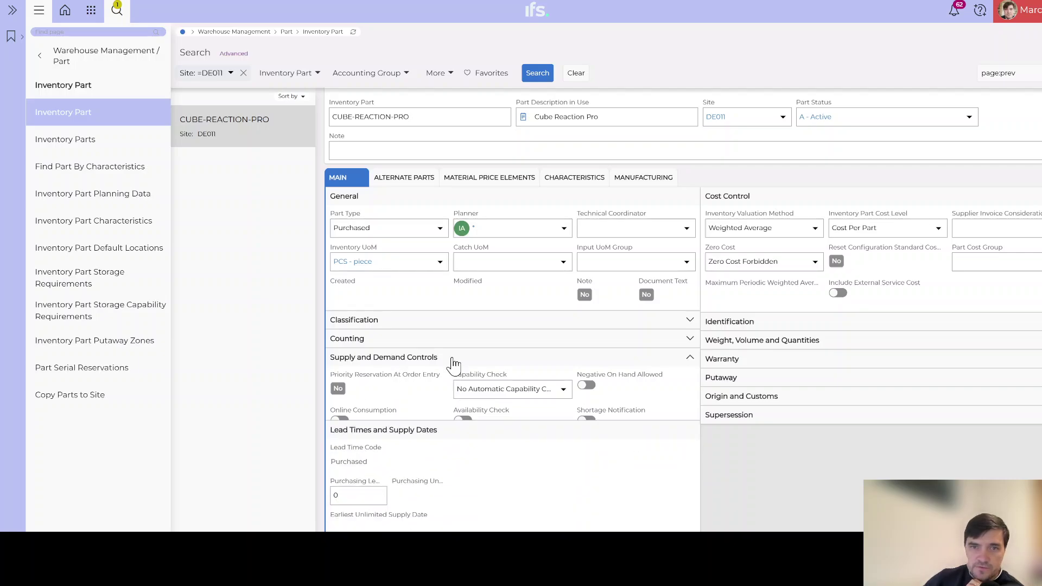
pyautogui.scroll(-1, 567, 391)
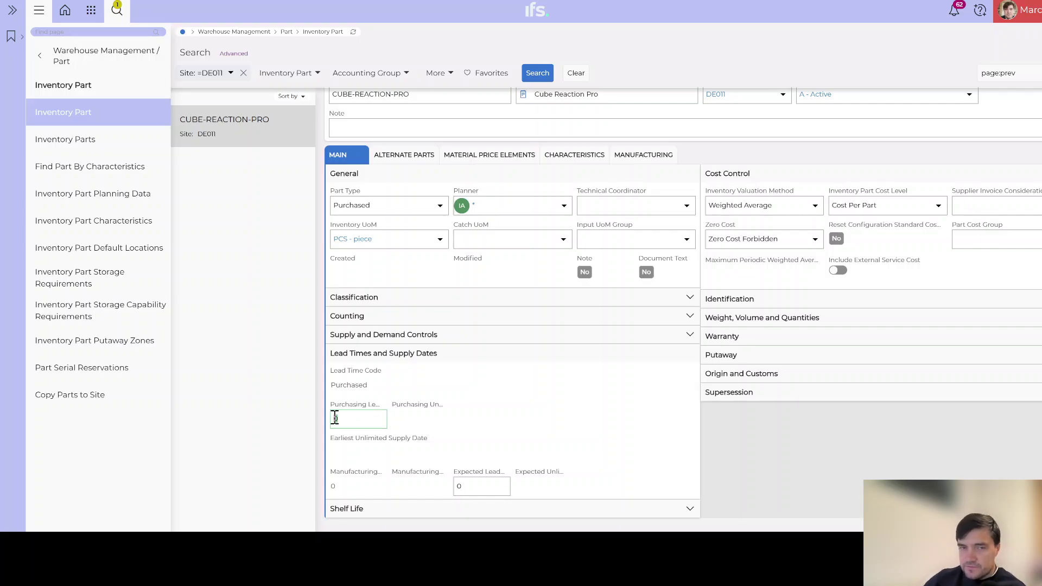
pyautogui.write('10')
pyautogui.scroll(4, 428, 414)
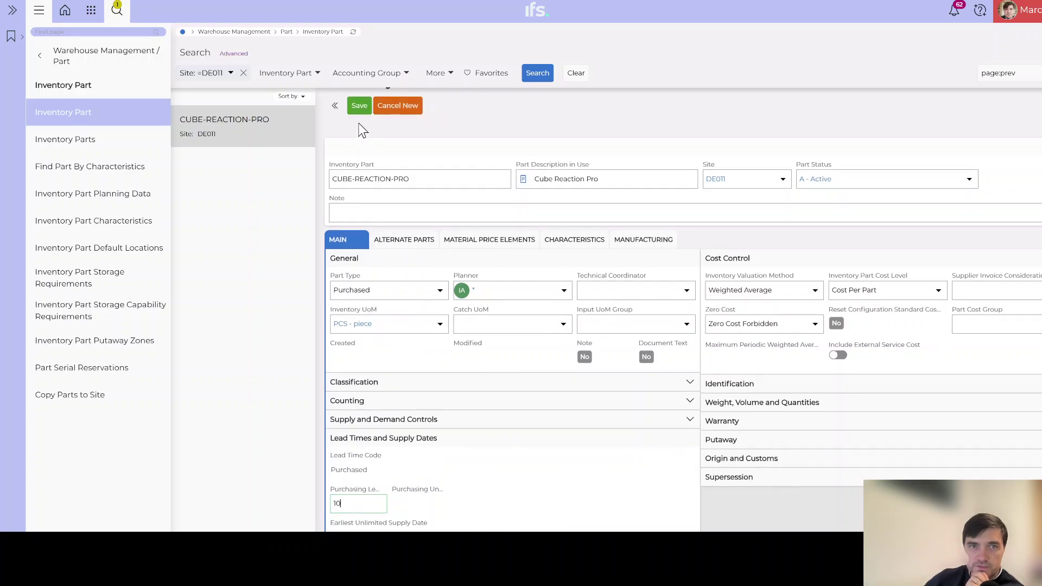
# Step: Save CUBE-REACTION-PRO and bring up the Lot/Batch Tracking choices in the part catalog settings
pyautogui.click(360, 108)
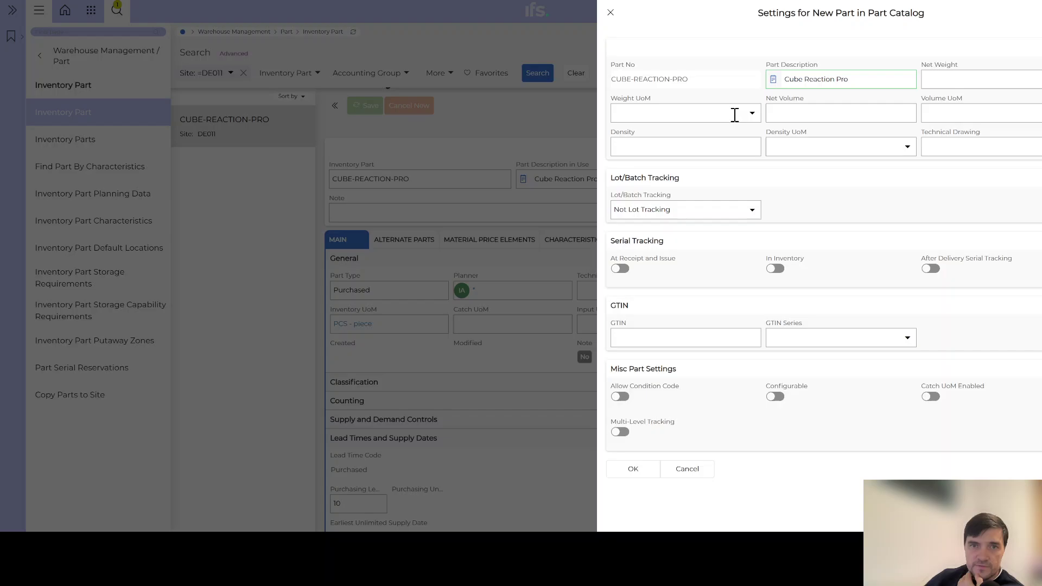
pyautogui.click(752, 211)
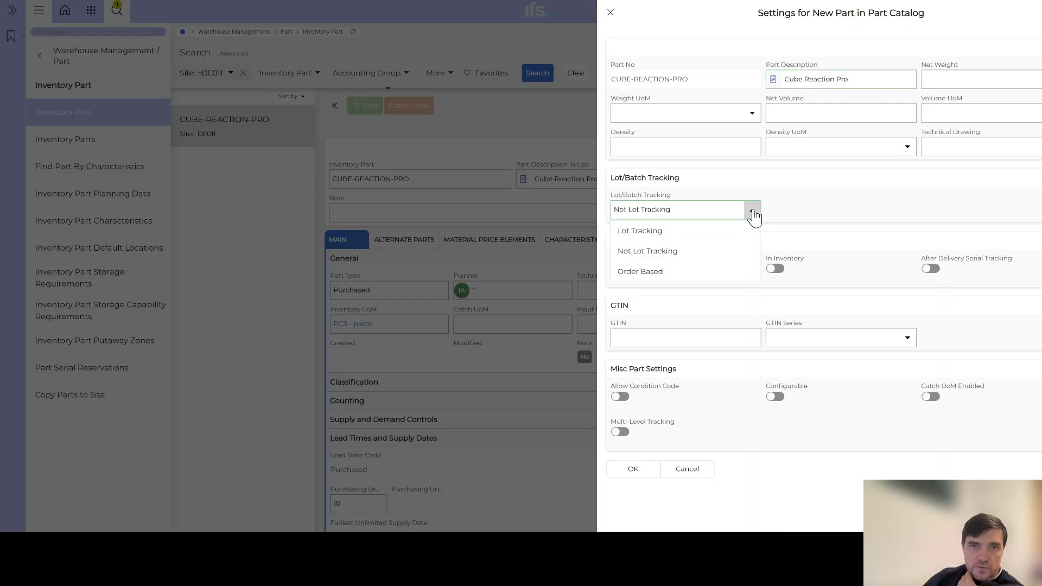
# Step: Choose Order Based lot tracking, enable At Receipt and Issue and In Inventory serial tracking, and confirm
pyautogui.click(653, 272)
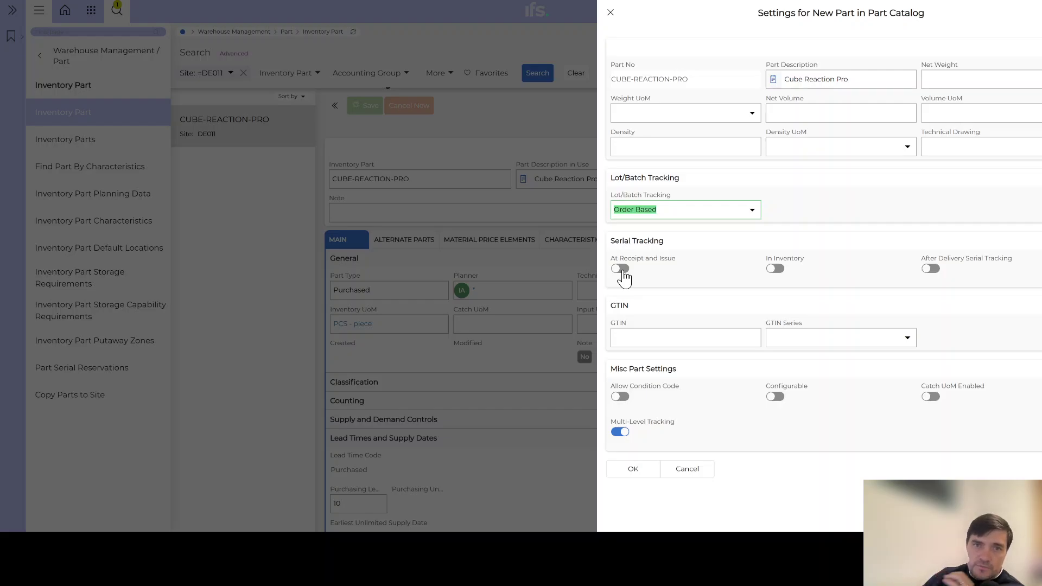
pyautogui.click(623, 272)
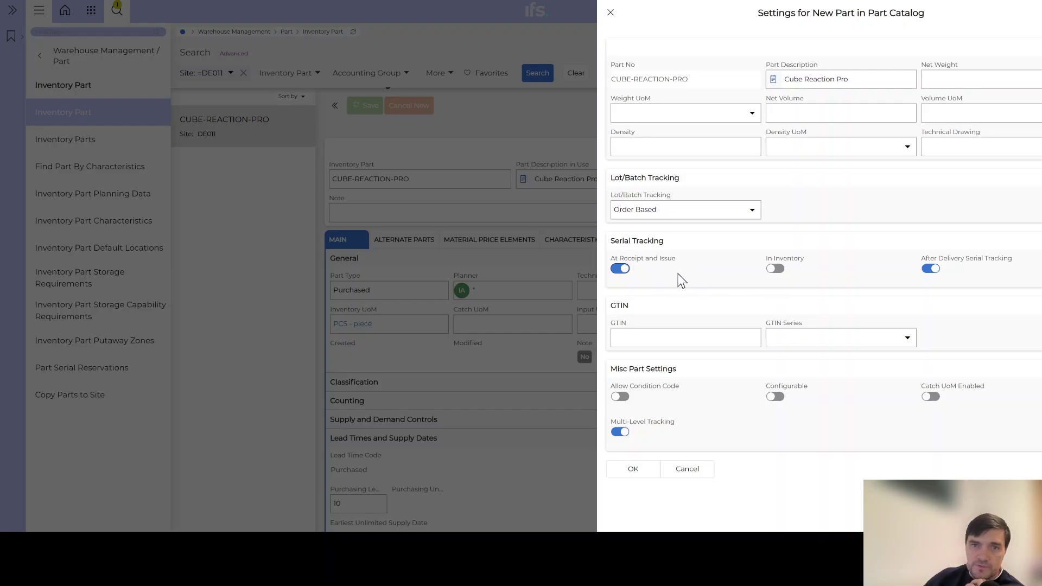
pyautogui.click(777, 272)
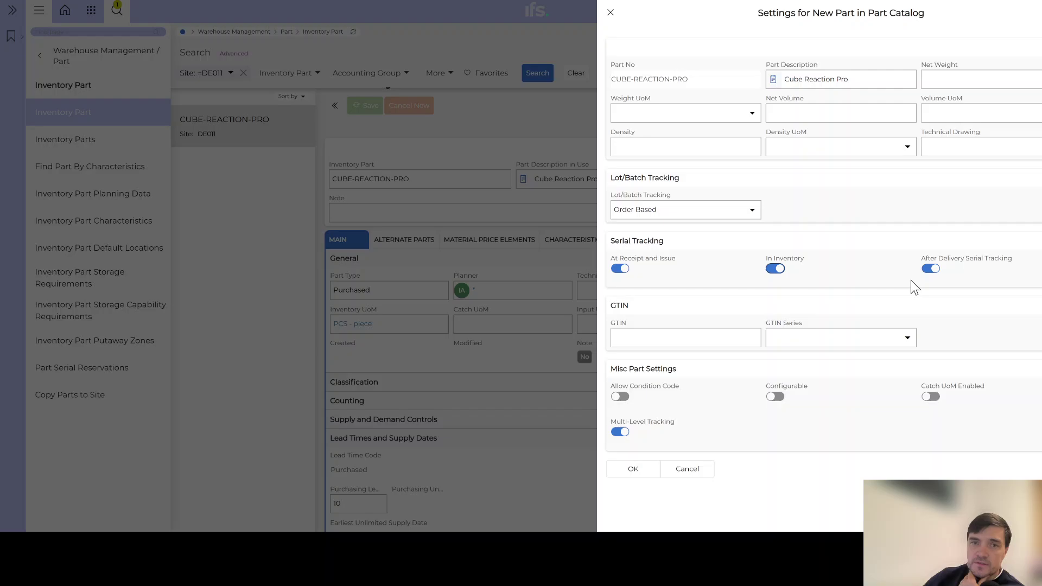
pyautogui.click(634, 470)
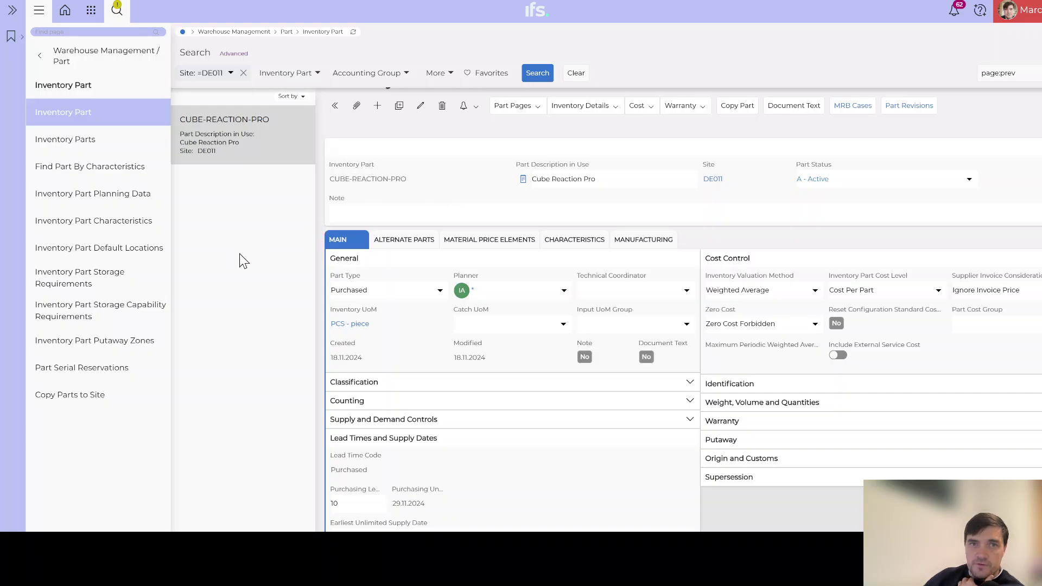
# Step: Go to the master Part page for CUBE-REACTION-PRO via Part Pages
pyautogui.scroll(1, 484, 247)
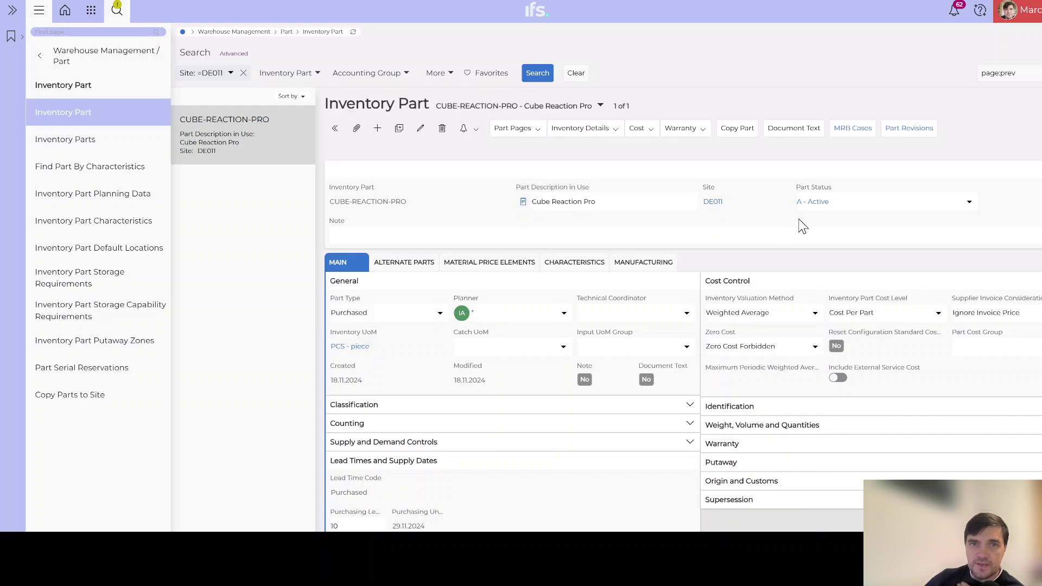
pyautogui.click(535, 135)
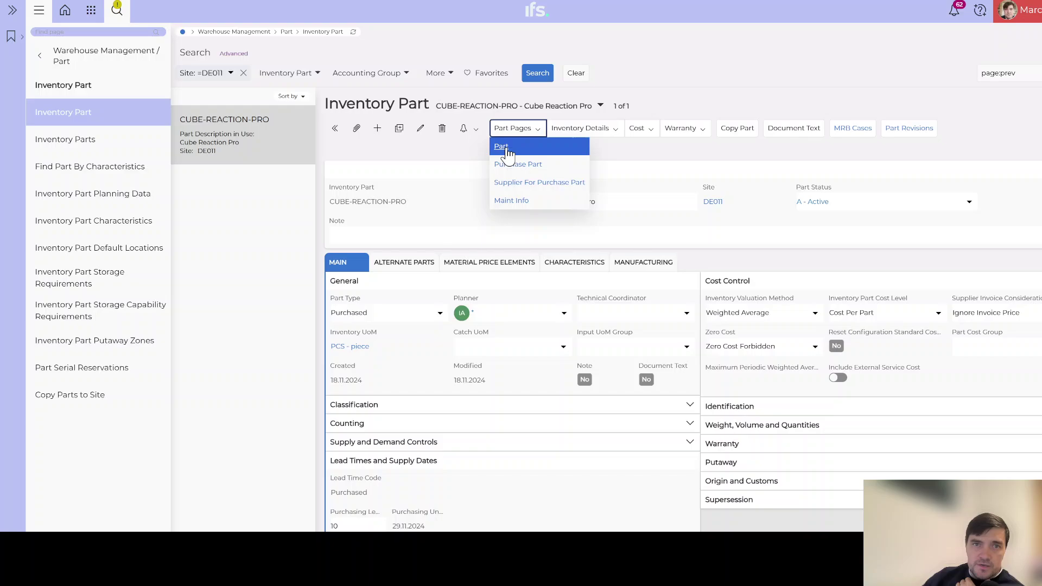
pyautogui.click(502, 150)
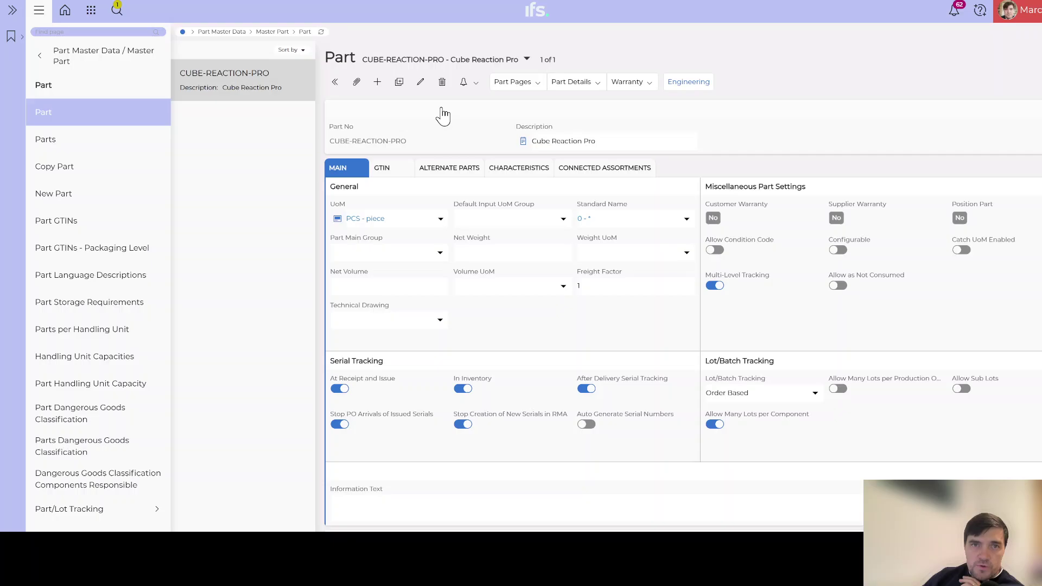
# Step: Look at the Part Details list, close it, and open the Part Pages list instead
pyautogui.click(599, 86)
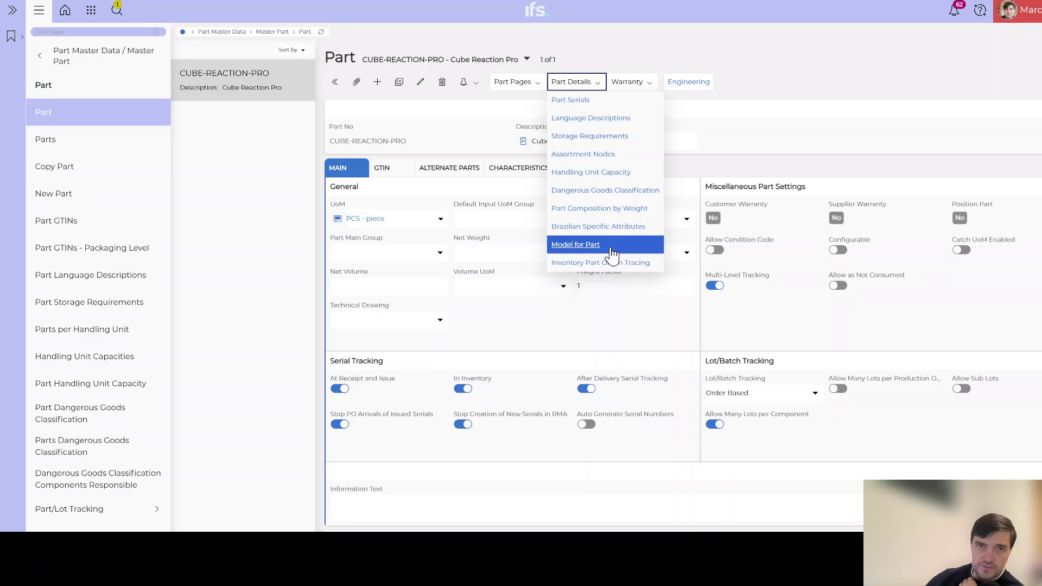
pyautogui.click(761, 83)
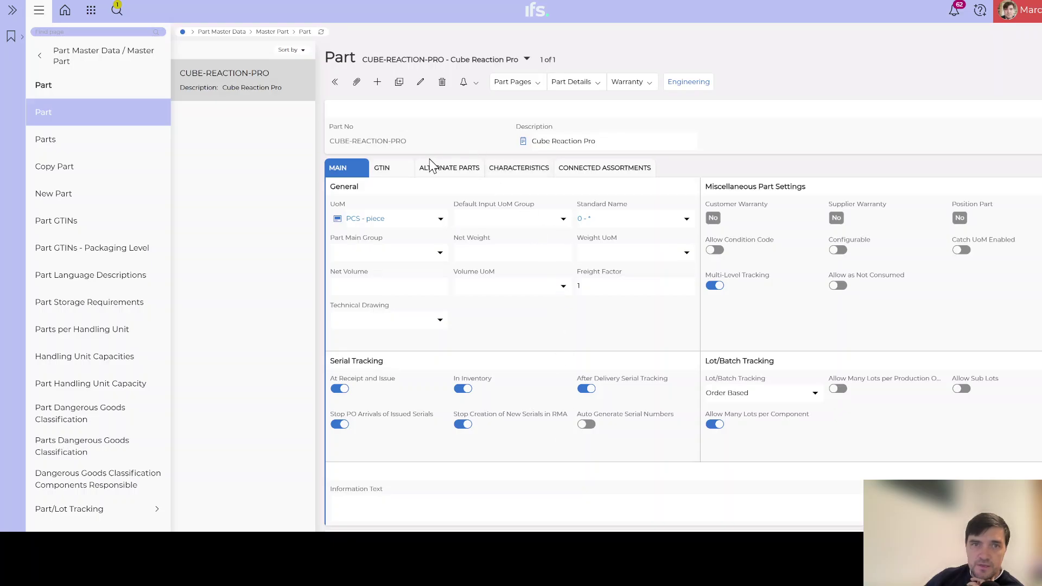
pyautogui.click(529, 83)
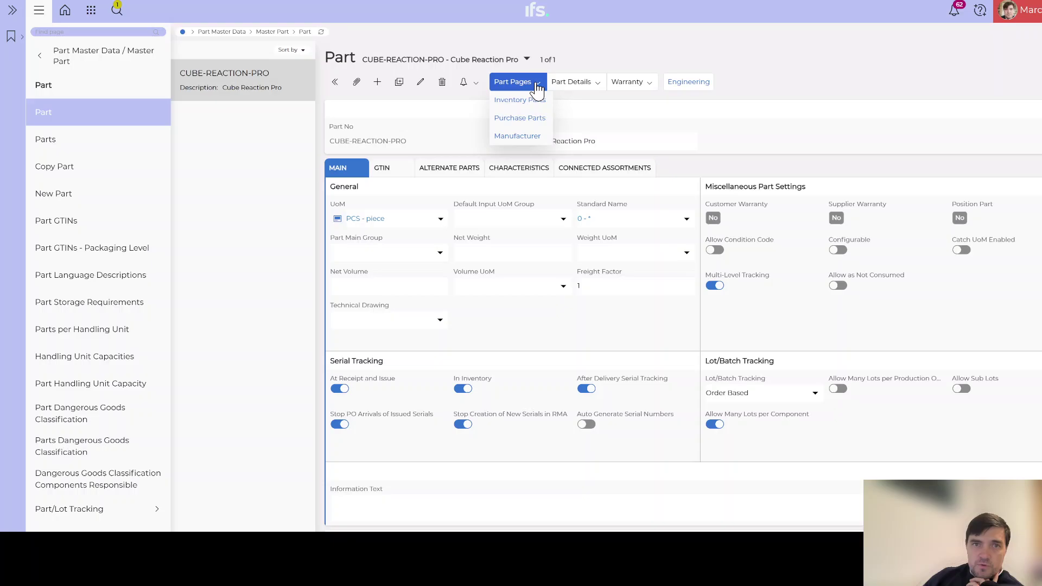
# Step: Open the CUBE-REACTION-PRO inventory part at DE011 from Part Pages > Inventory Parts
pyautogui.click(515, 101)
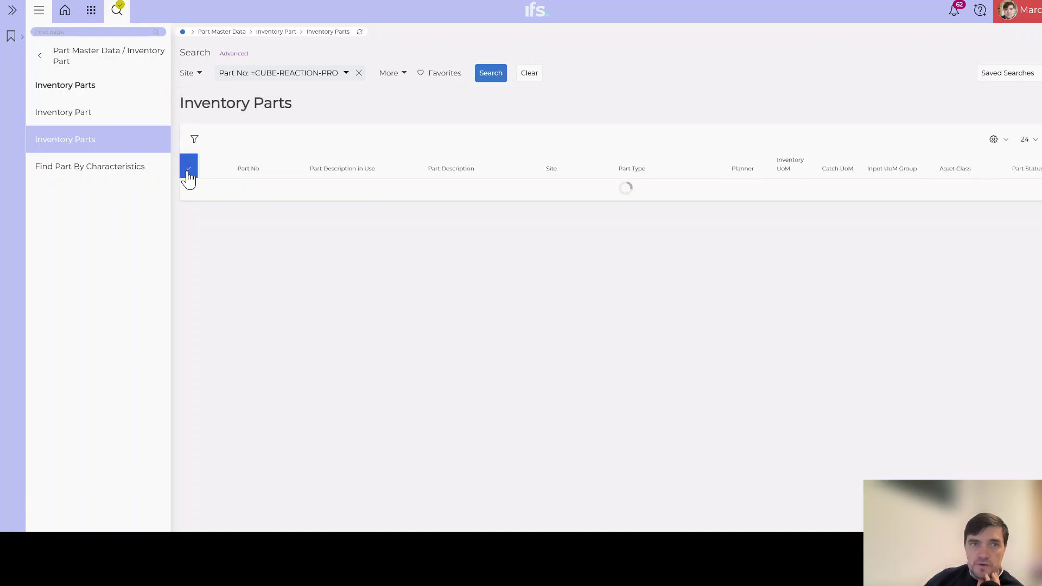
pyautogui.click(189, 192)
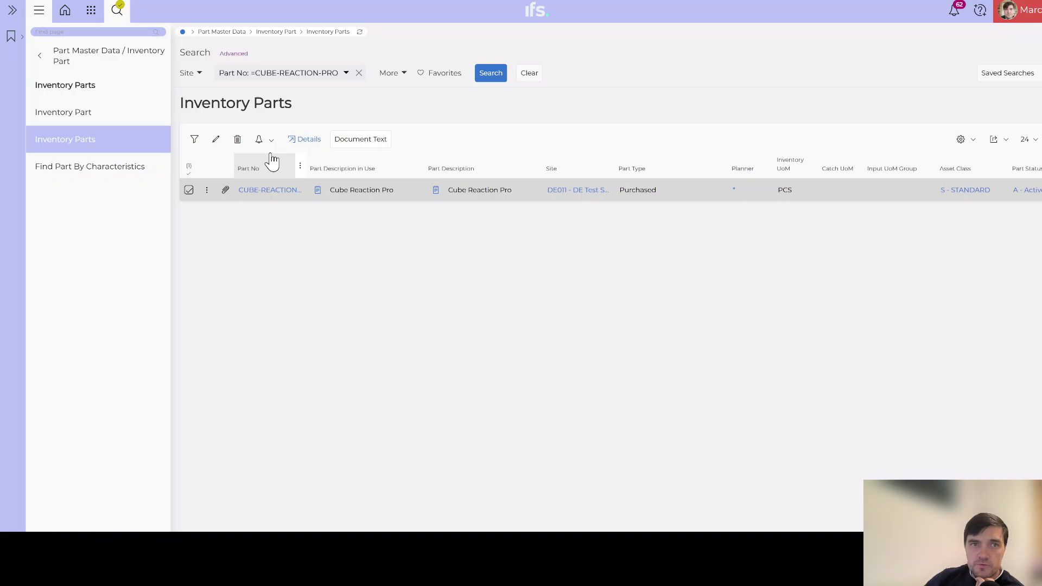
pyautogui.click(313, 142)
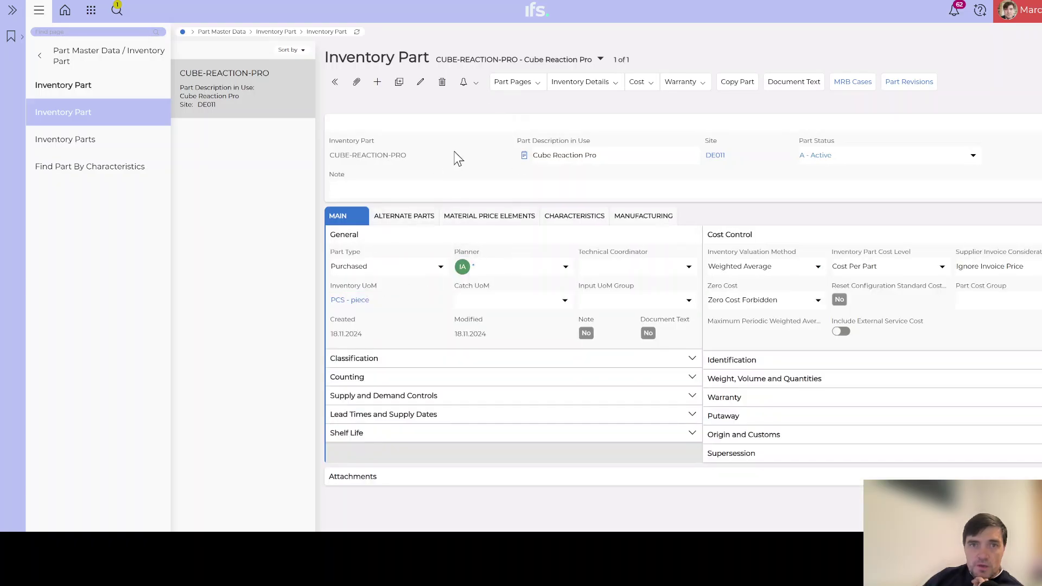
pyautogui.click(540, 89)
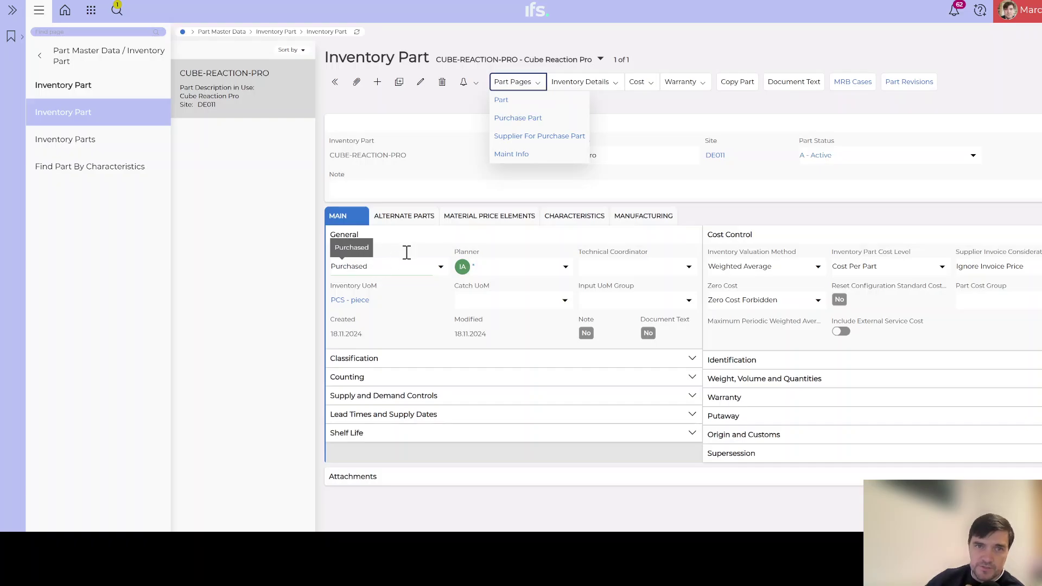
pyautogui.click(518, 118)
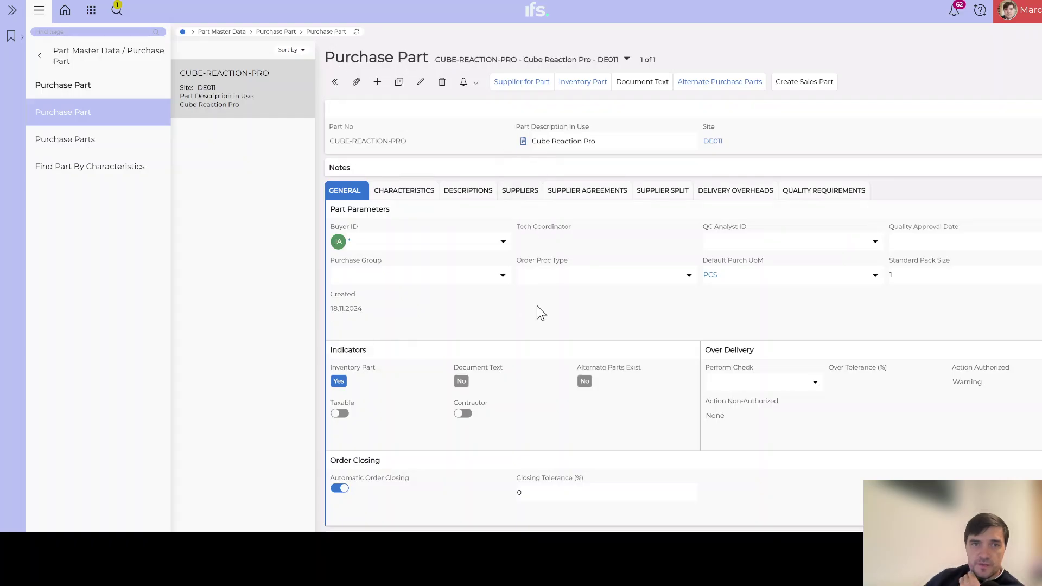
pyautogui.click(669, 277)
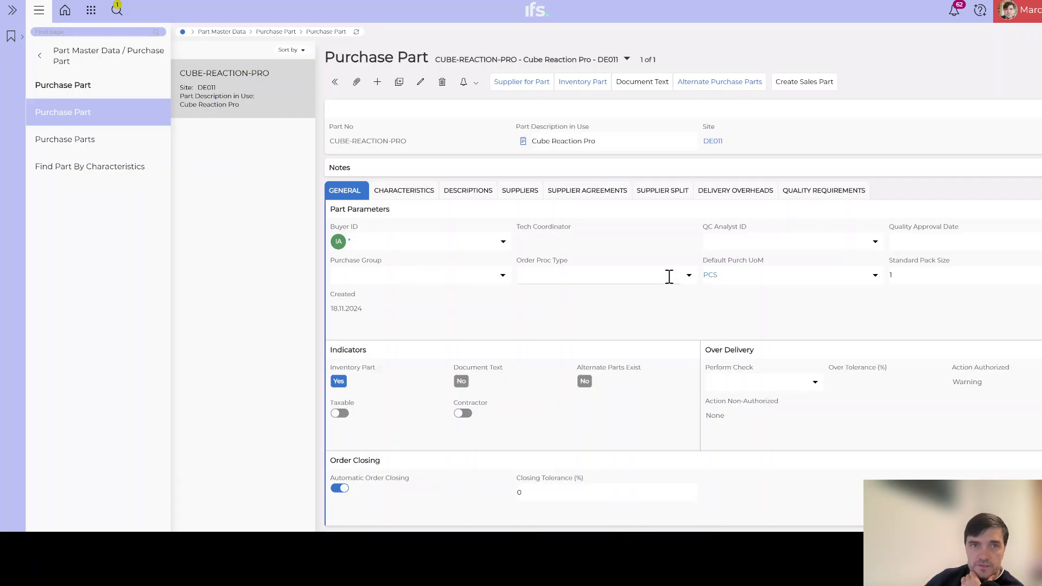
pyautogui.click(458, 307)
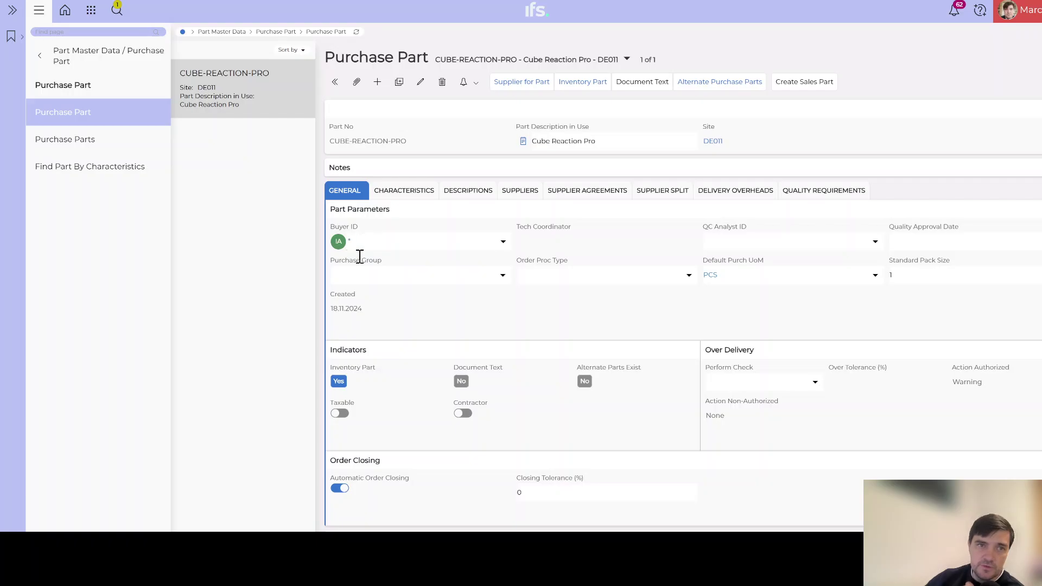
pyautogui.click(204, 77)
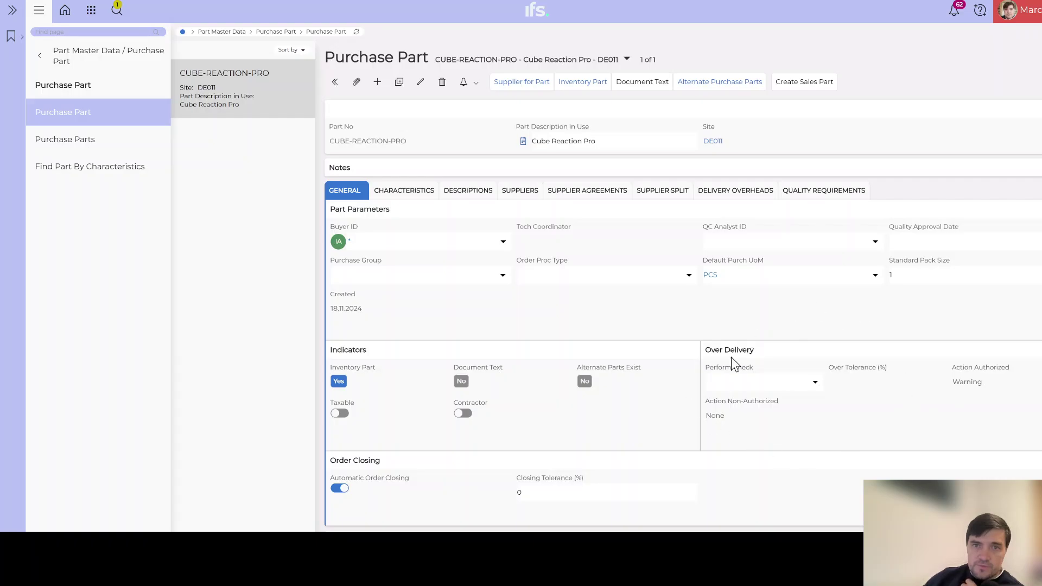
pyautogui.click(816, 382)
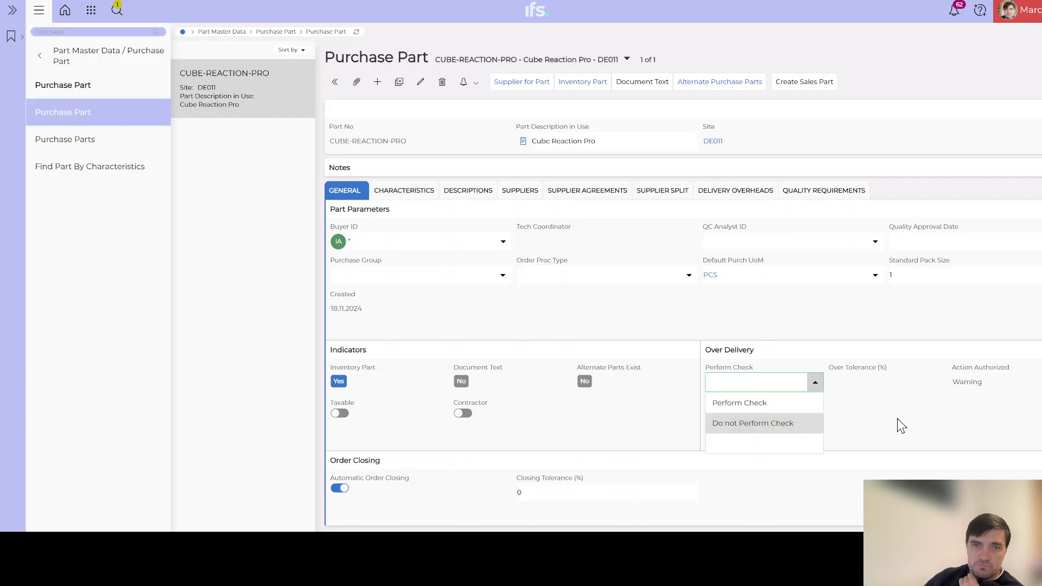
pyautogui.click(898, 419)
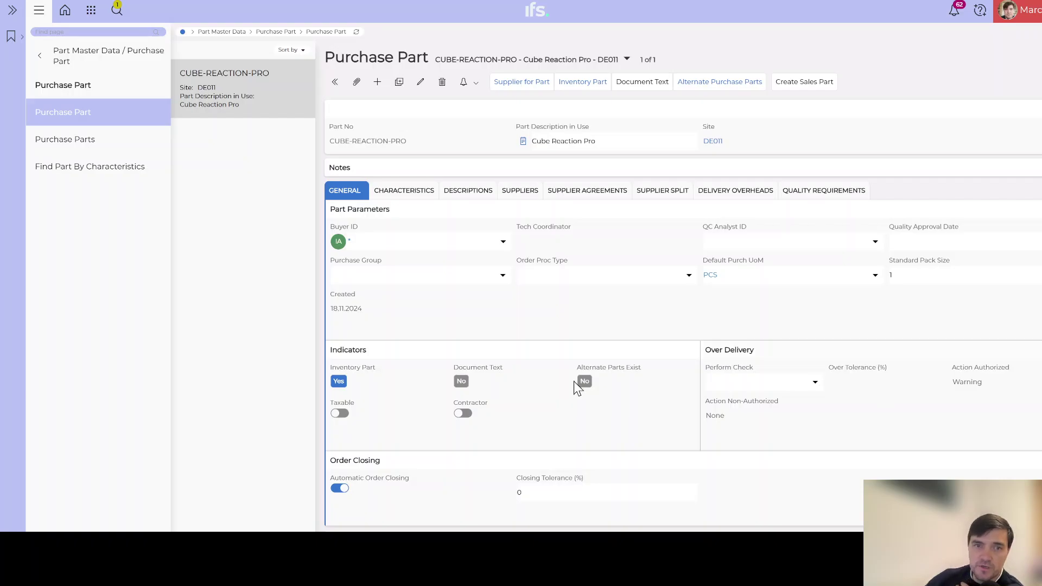
pyautogui.scroll(-1, 610, 410)
pyautogui.scroll(1, 646, 449)
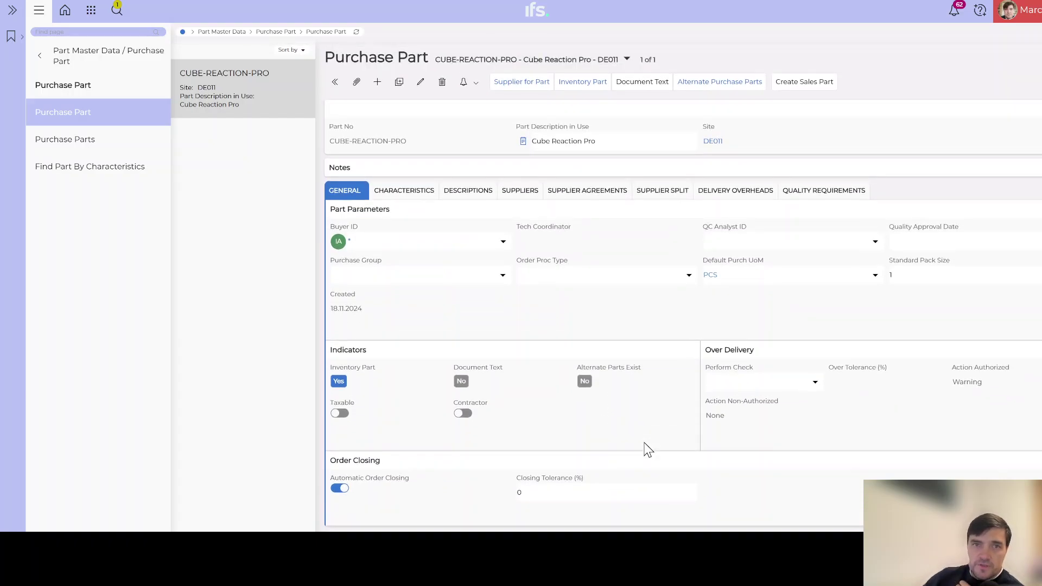
pyautogui.click(526, 198)
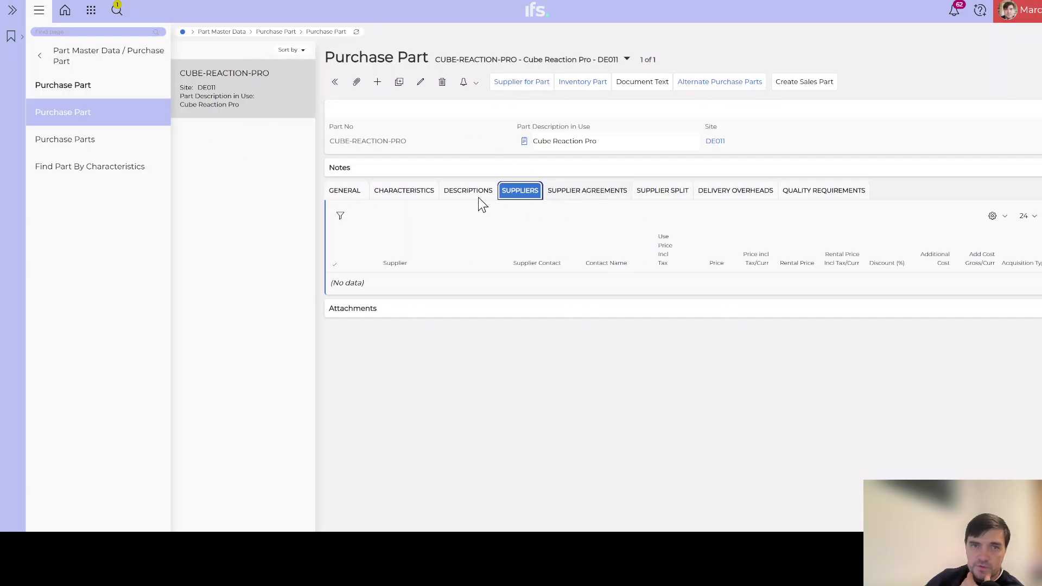
pyautogui.click(345, 192)
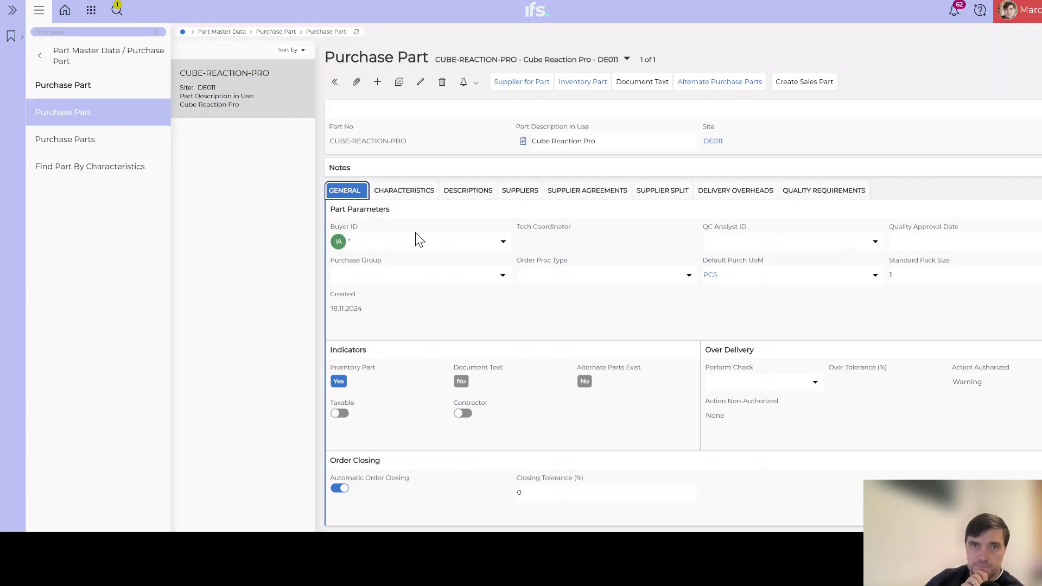
pyautogui.click(585, 84)
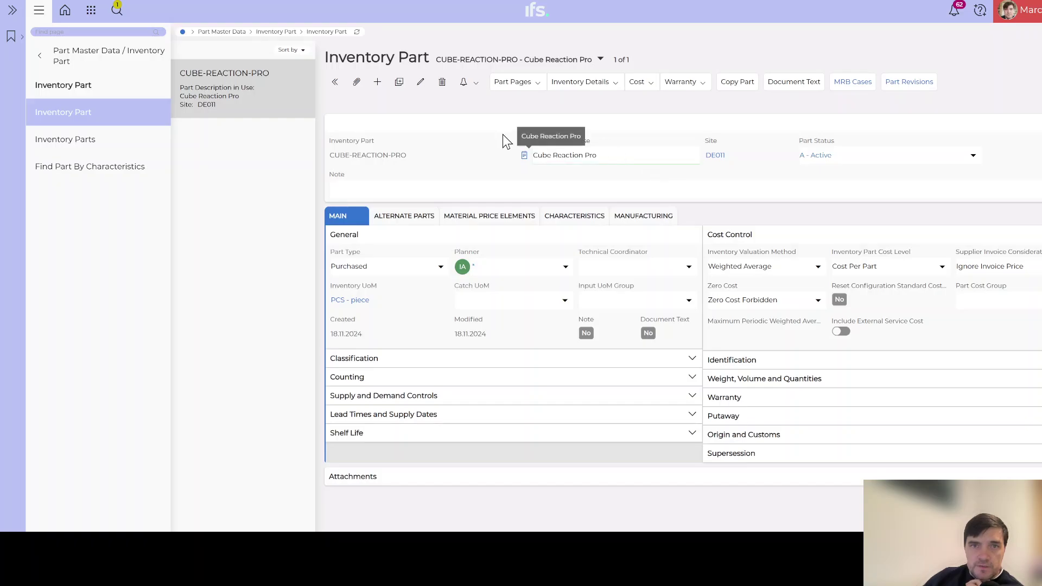
# Step: Look at the Inventory Details list, close it, and open the Part Pages list
pyautogui.click(620, 88)
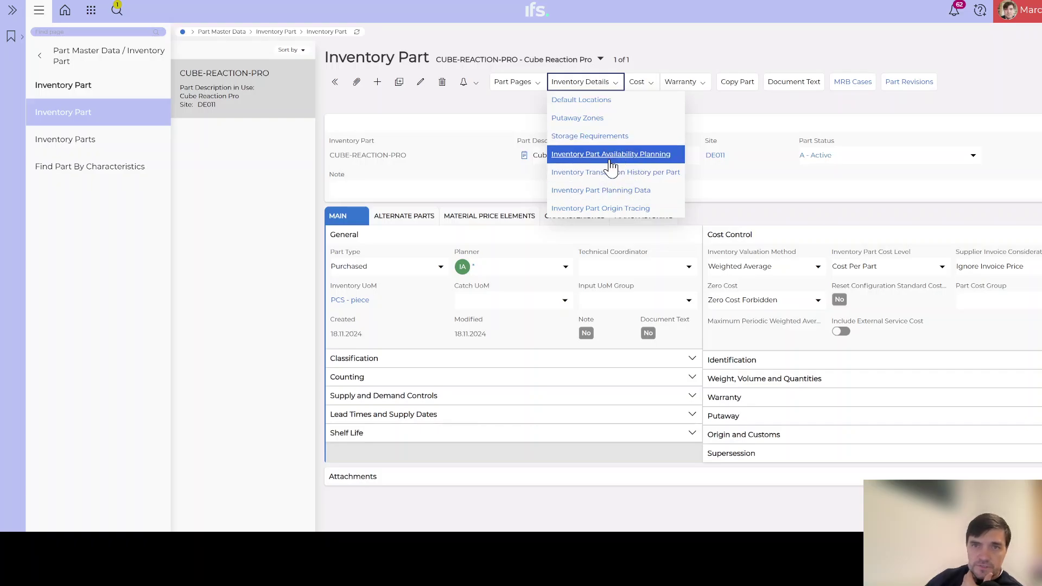
pyautogui.click(967, 94)
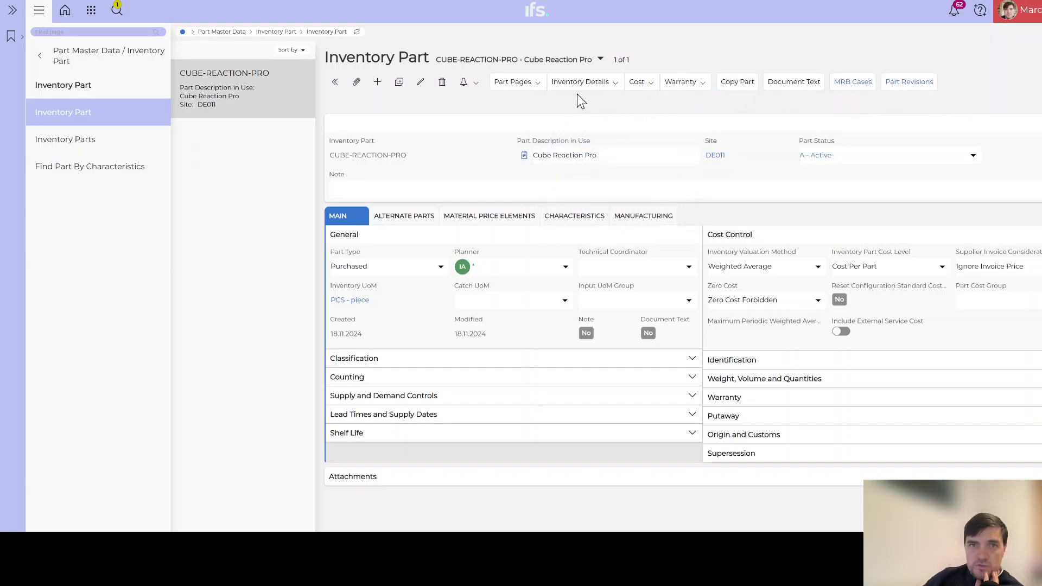
pyautogui.click(536, 87)
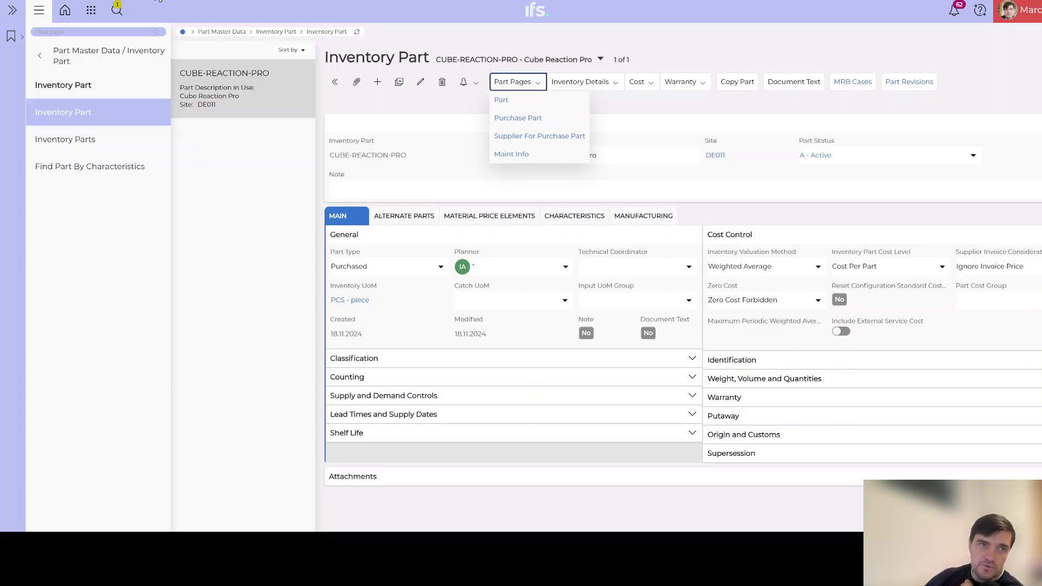
# Step: Search 'sales part' in Find page and go to the Purchase Part for CUBE-REACTION-PRO at DE011
pyautogui.click(78, 32)
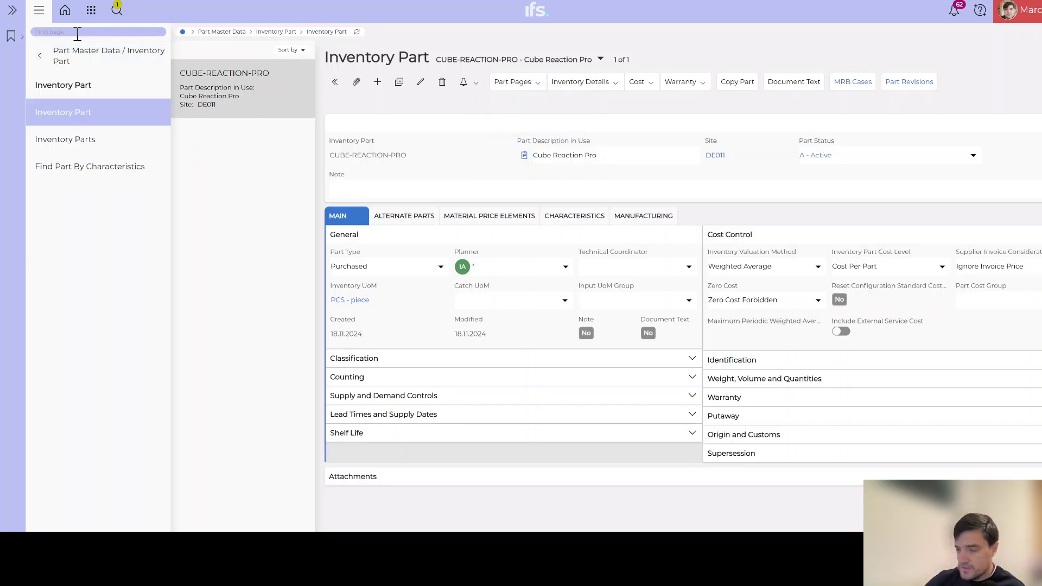
pyautogui.write('=sales')
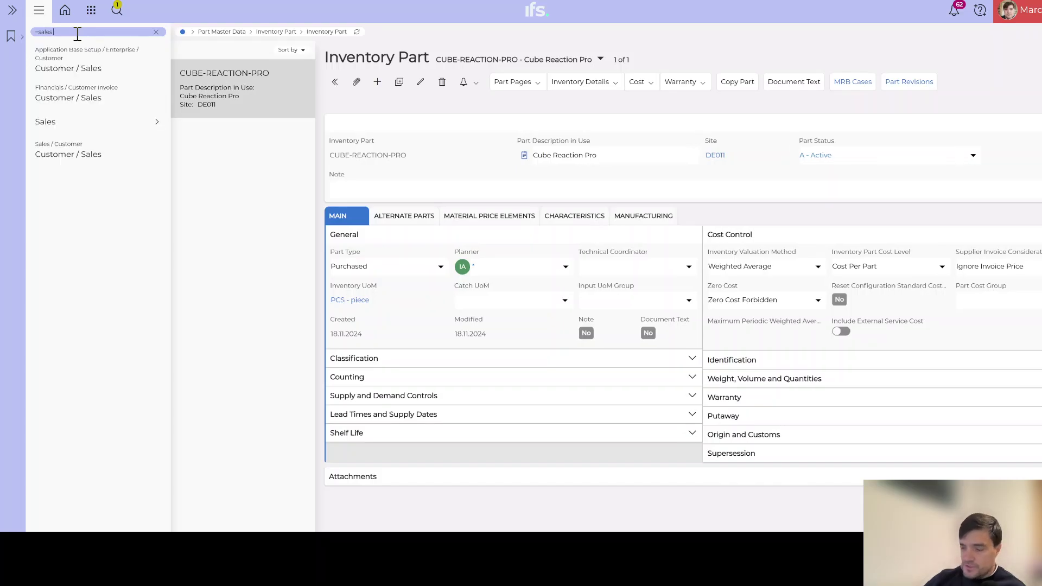
pyautogui.write(' part')
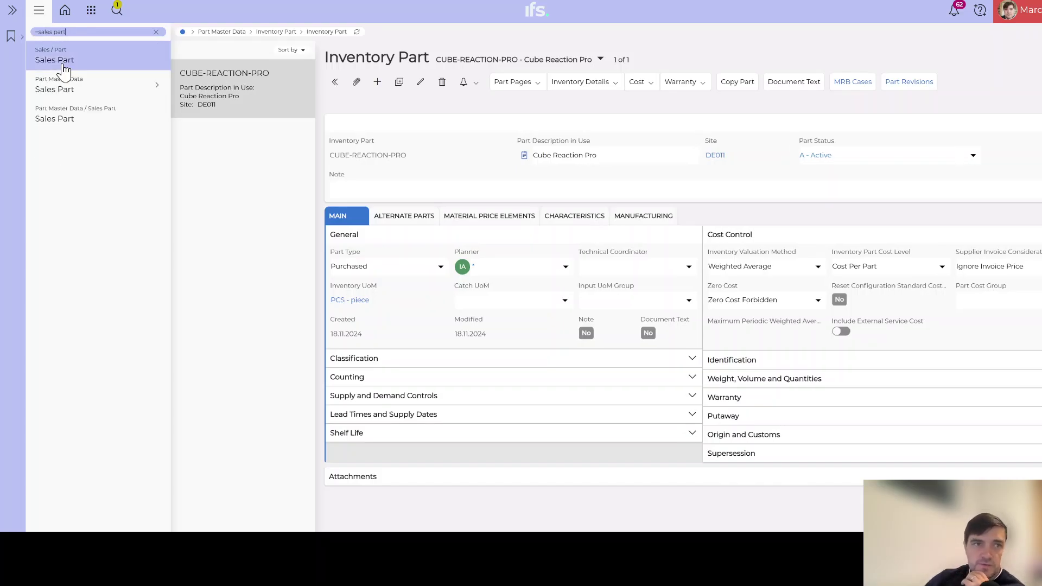
pyautogui.click(516, 83)
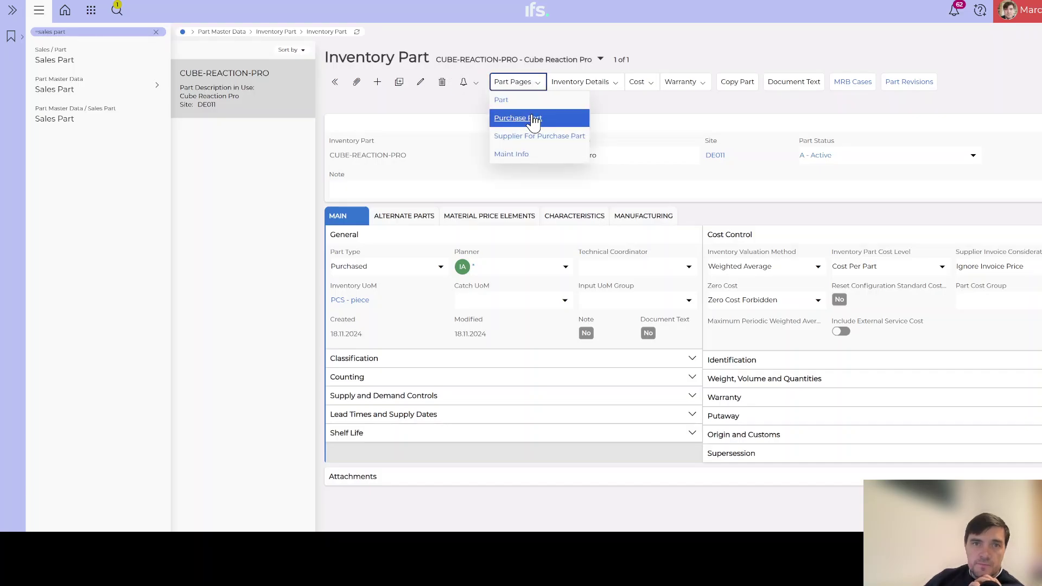
pyautogui.click(533, 119)
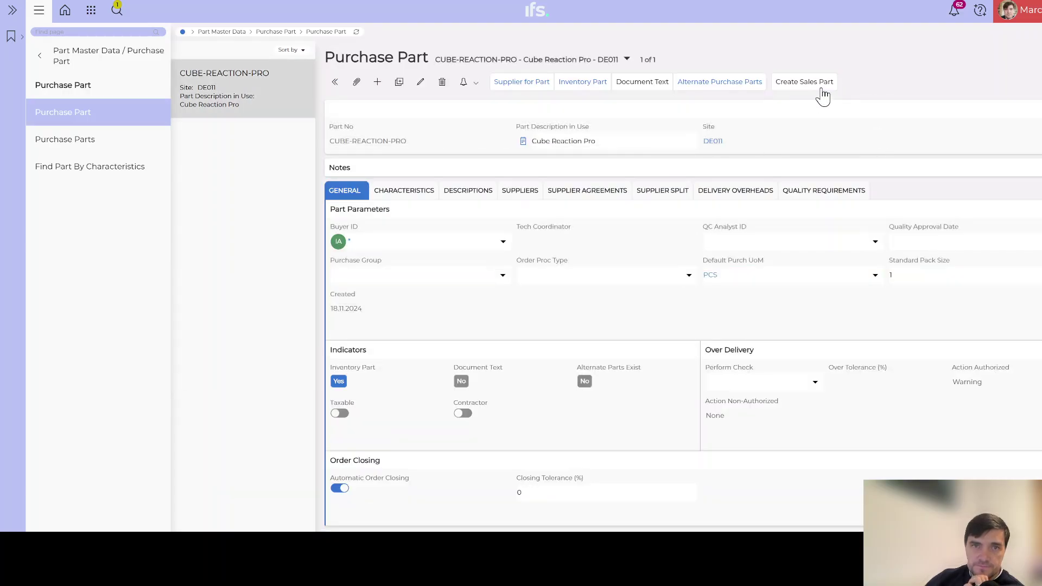
pyautogui.click(823, 96)
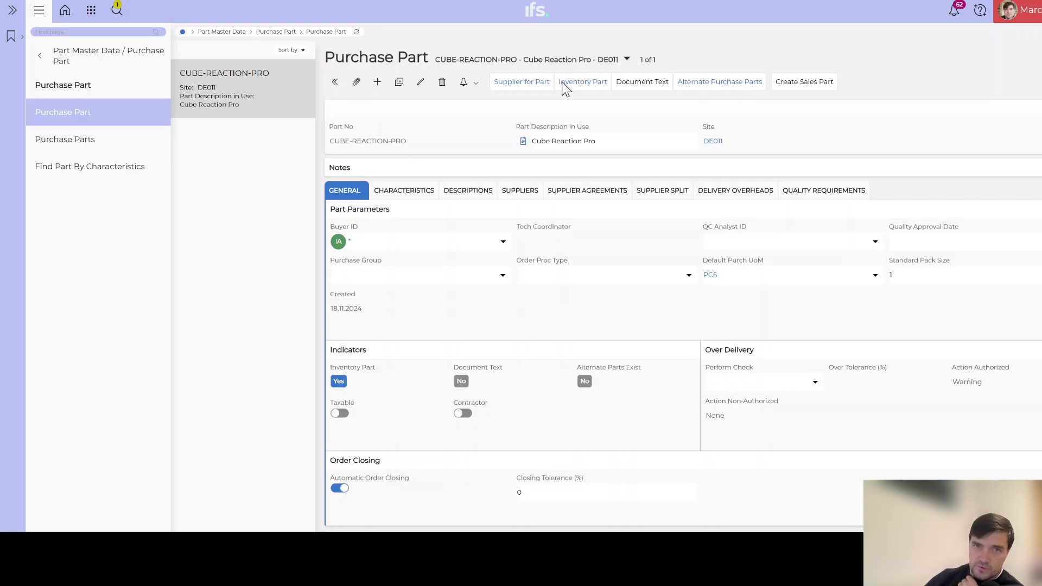
# Step: Set both the sales price group and the sales group of the new sales part to '* - IFS Applications'
pyautogui.click(800, 85)
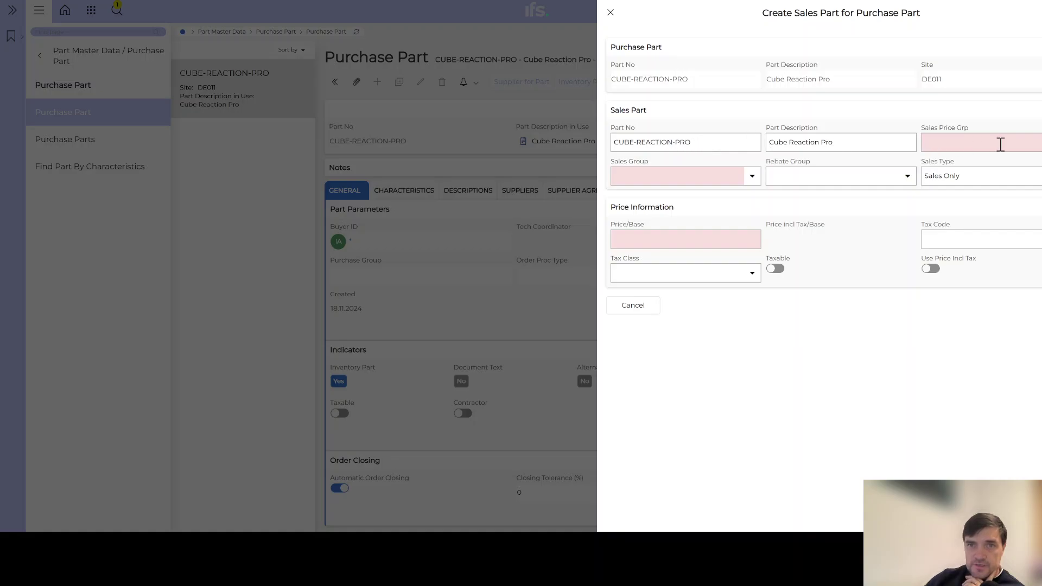
pyautogui.click(1021, 142)
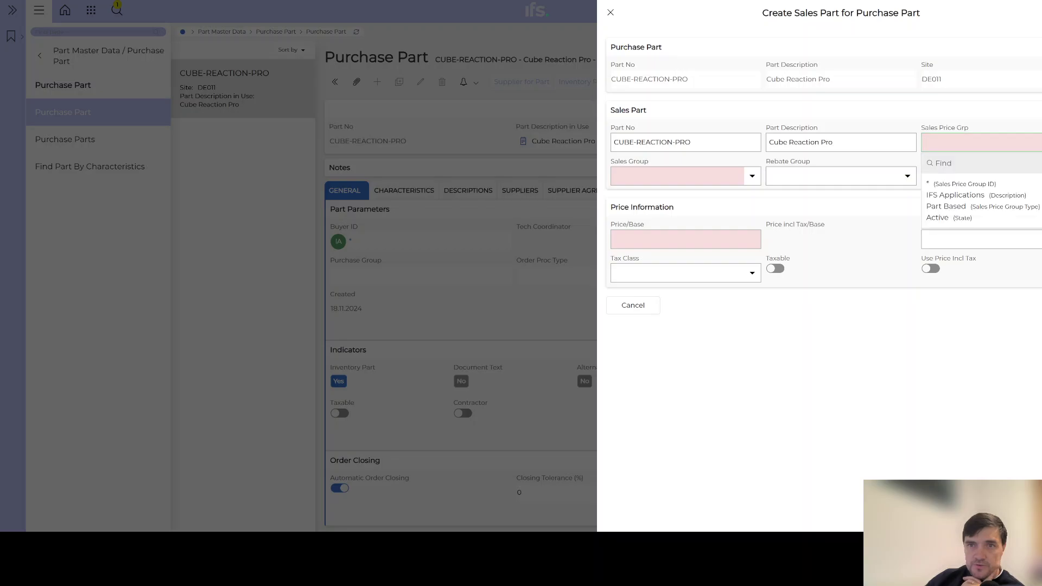
pyautogui.click(974, 201)
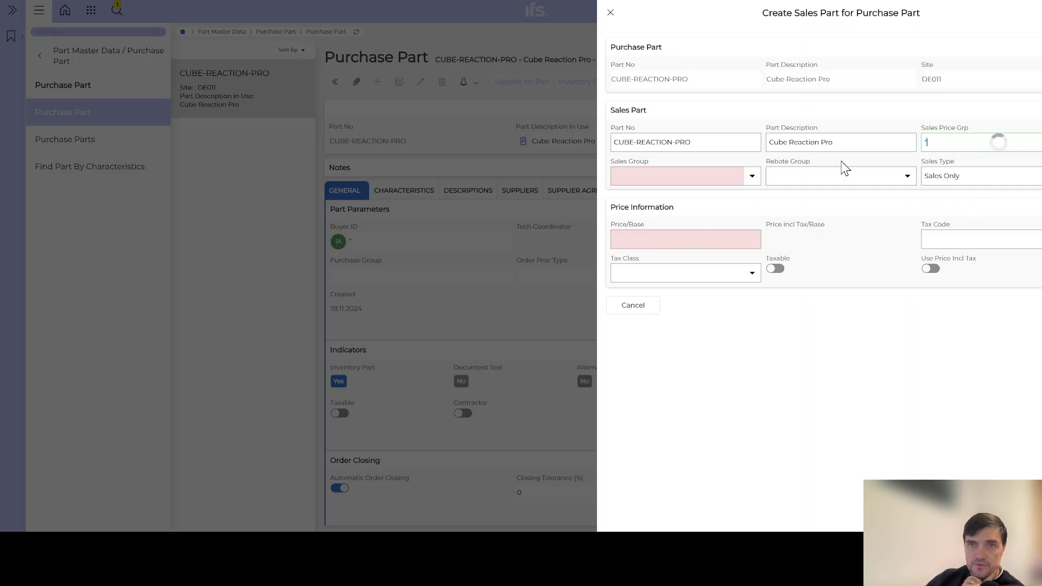
pyautogui.click(752, 176)
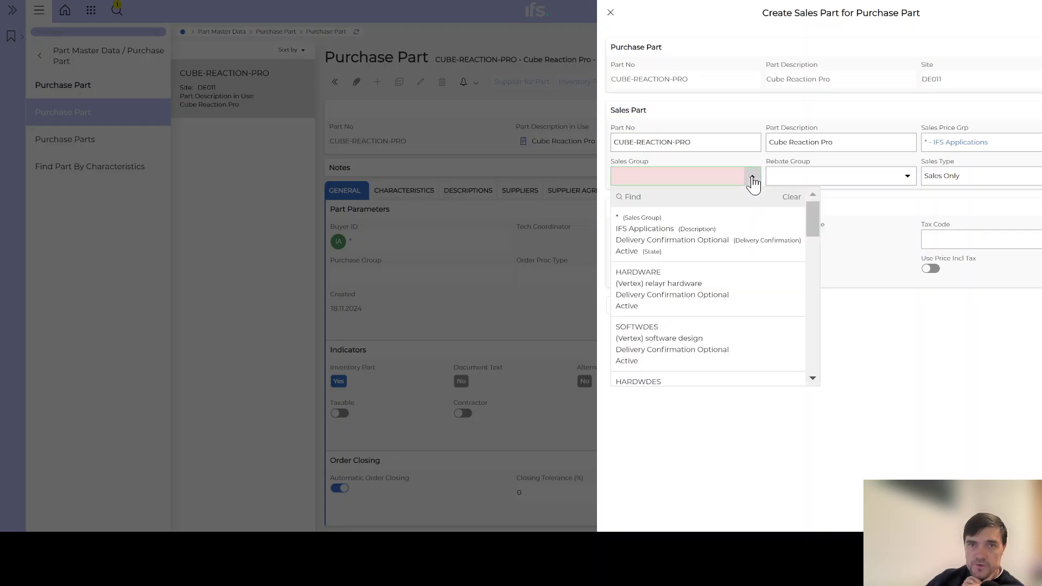
pyautogui.click(663, 224)
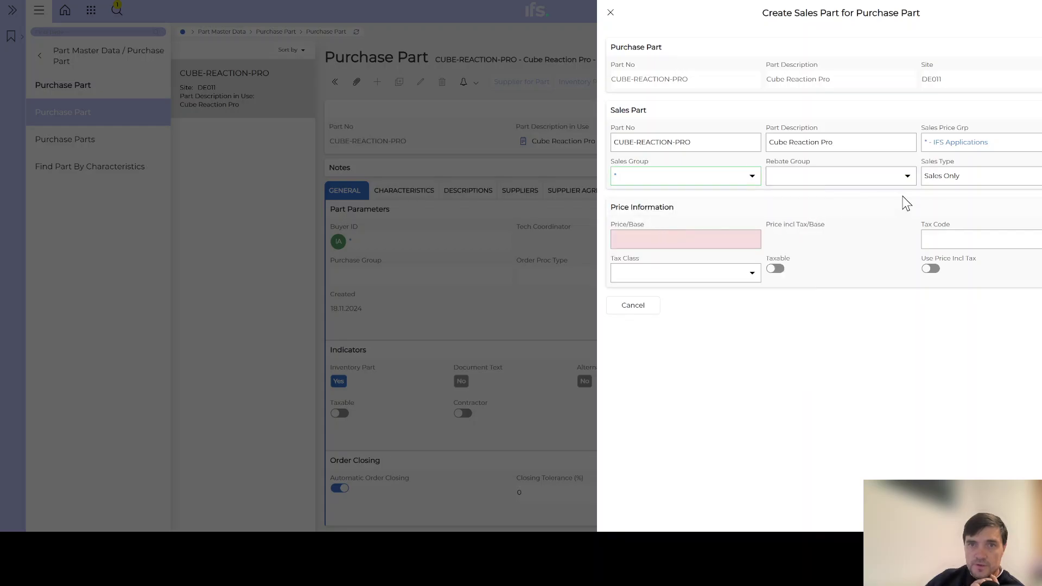
# Step: Keep sales type Sales Only, enter base price 2500 EUR, mark it taxable and create it
pyautogui.click(984, 179)
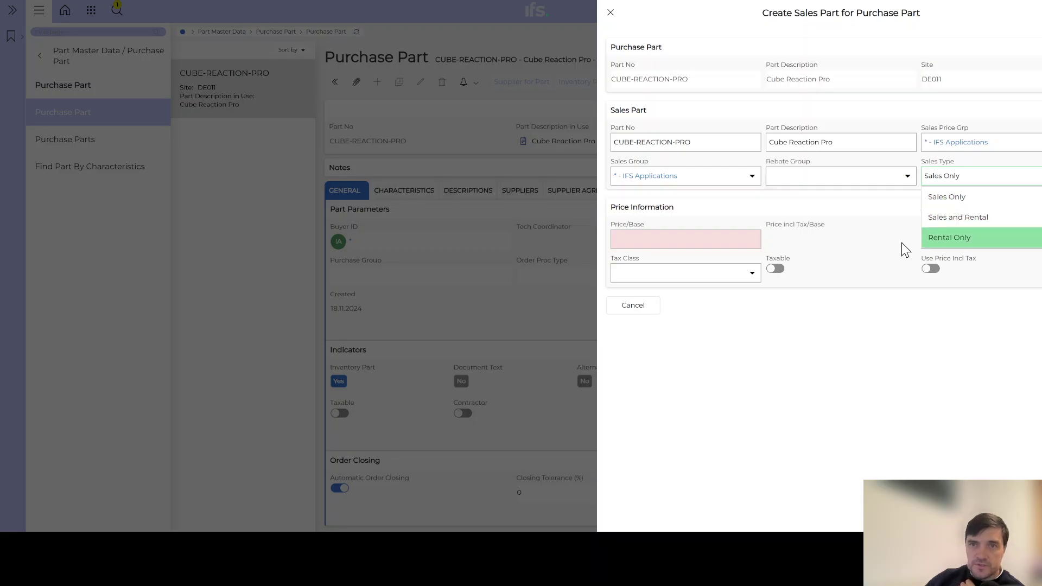
pyautogui.click(956, 197)
pyautogui.click(709, 237)
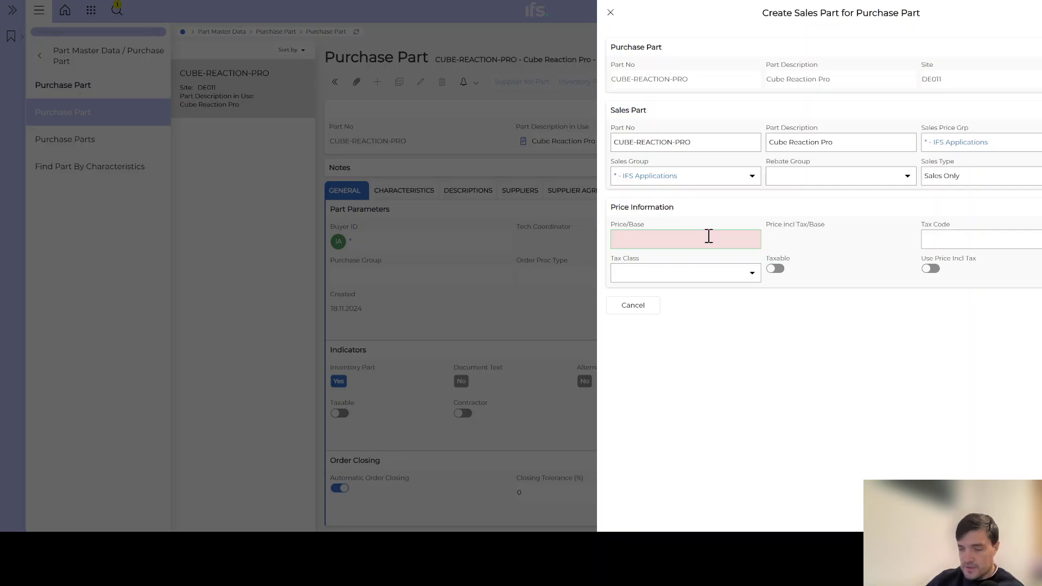
pyautogui.write('2500')
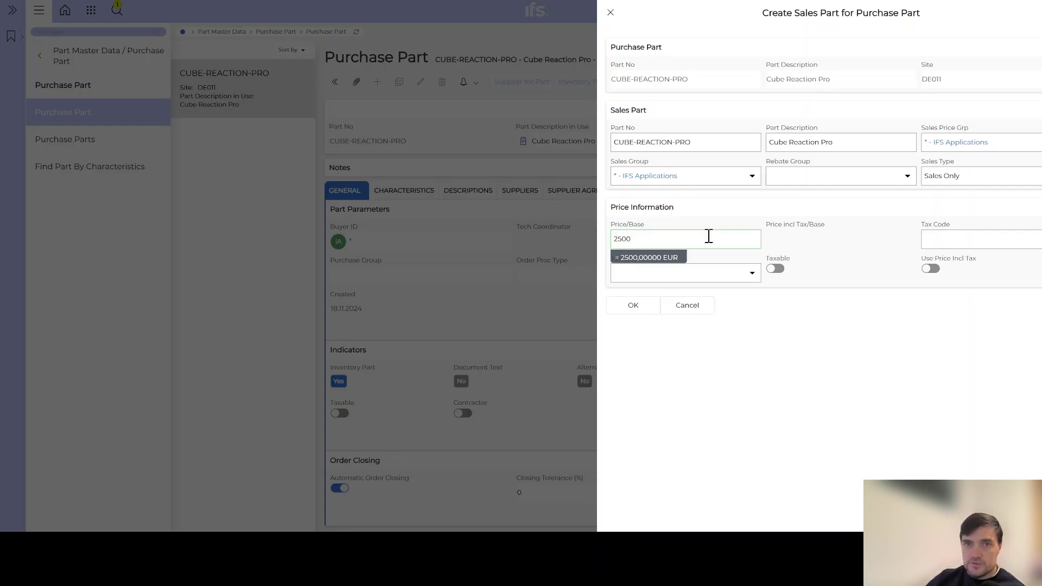
pyautogui.click(854, 249)
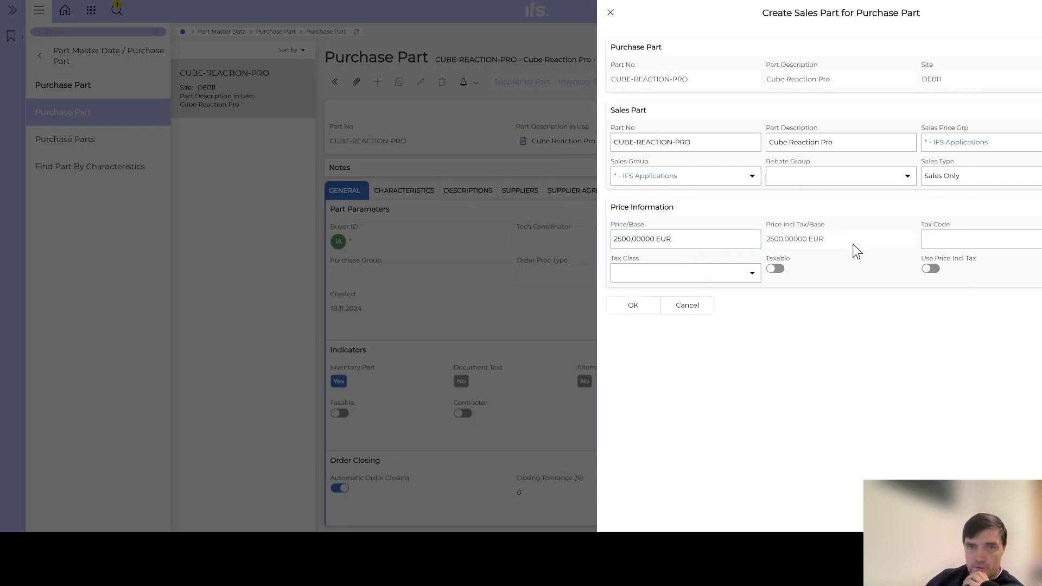
pyautogui.click(780, 271)
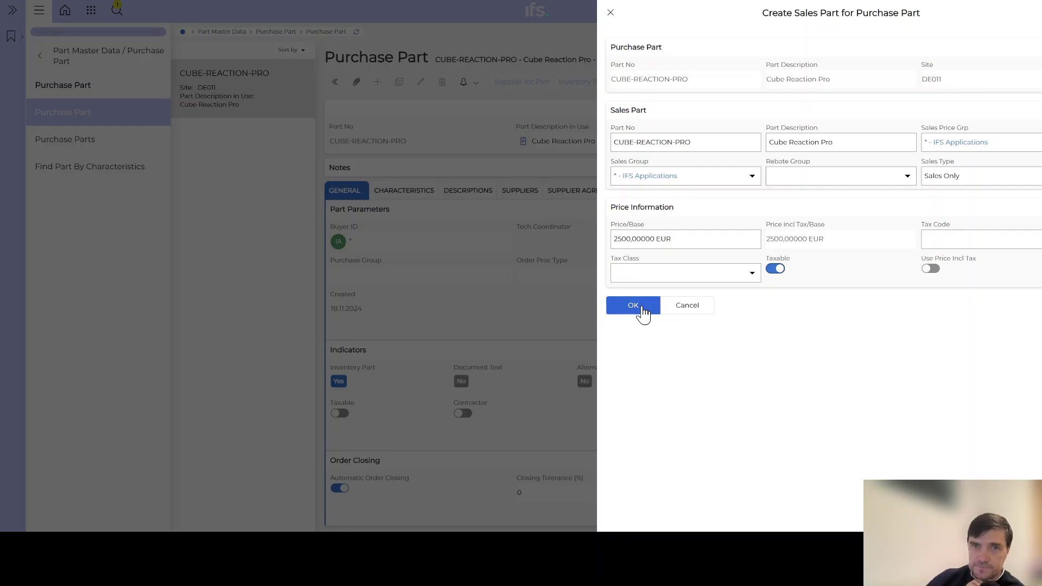
pyautogui.click(642, 307)
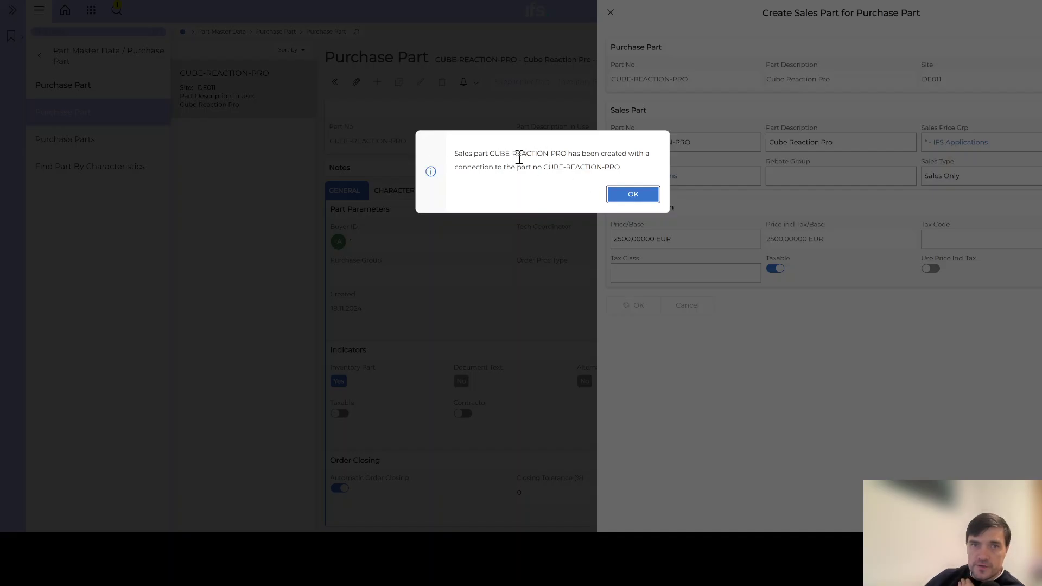
# Step: Dismiss the confirmation and reach the Sales Part page for CUBE-REACTION-PRO through a 'sales part' Find page search
pyautogui.click(629, 196)
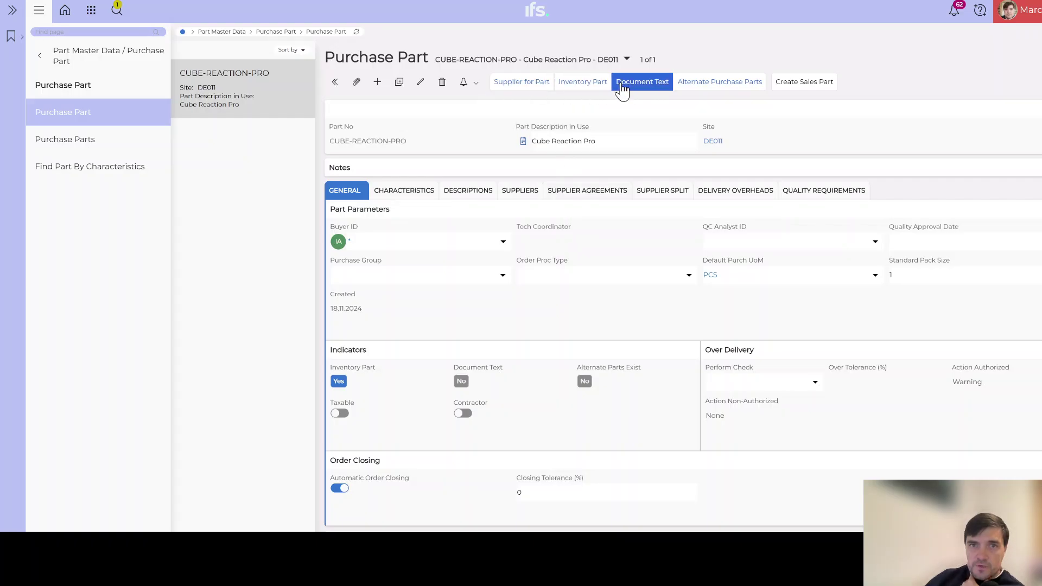
pyautogui.click(586, 92)
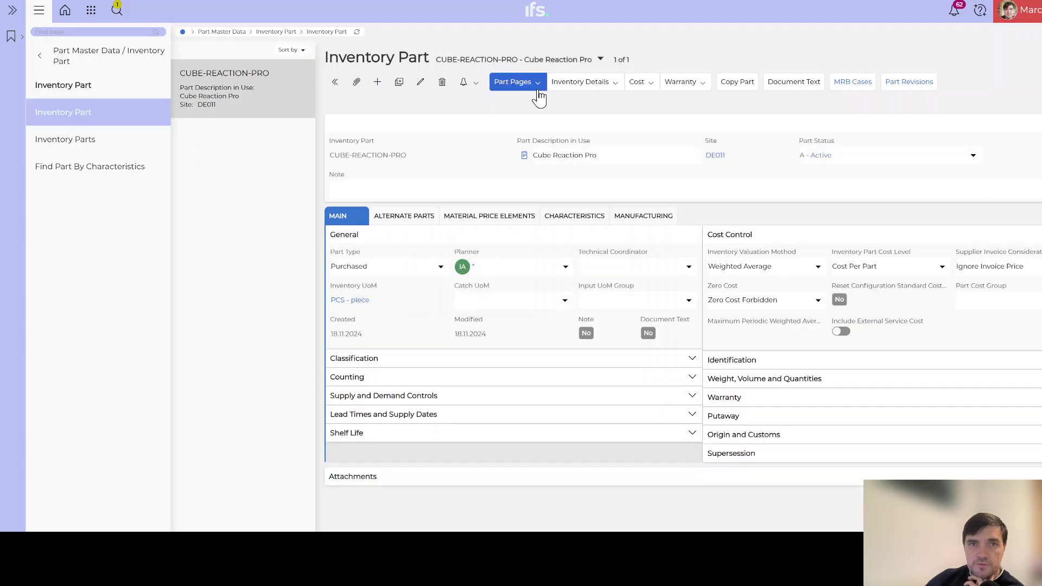
pyautogui.click(539, 91)
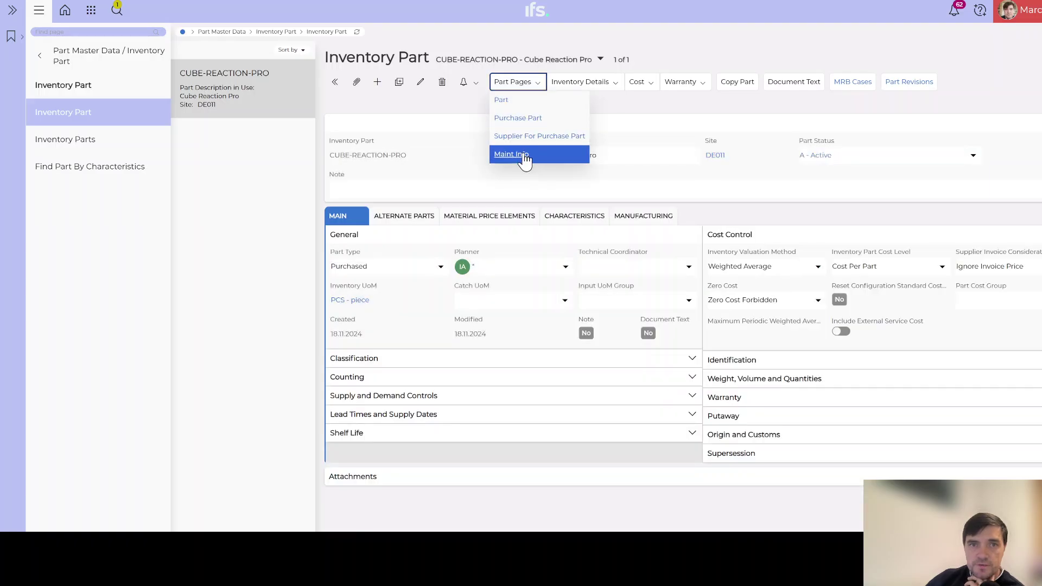
pyautogui.click(48, 31)
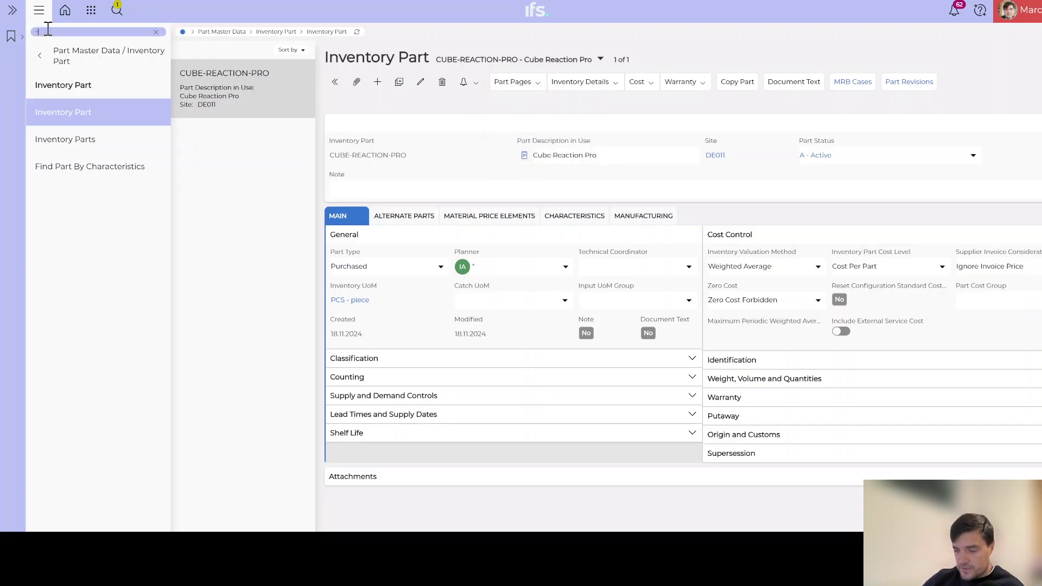
pyautogui.write('sales part')
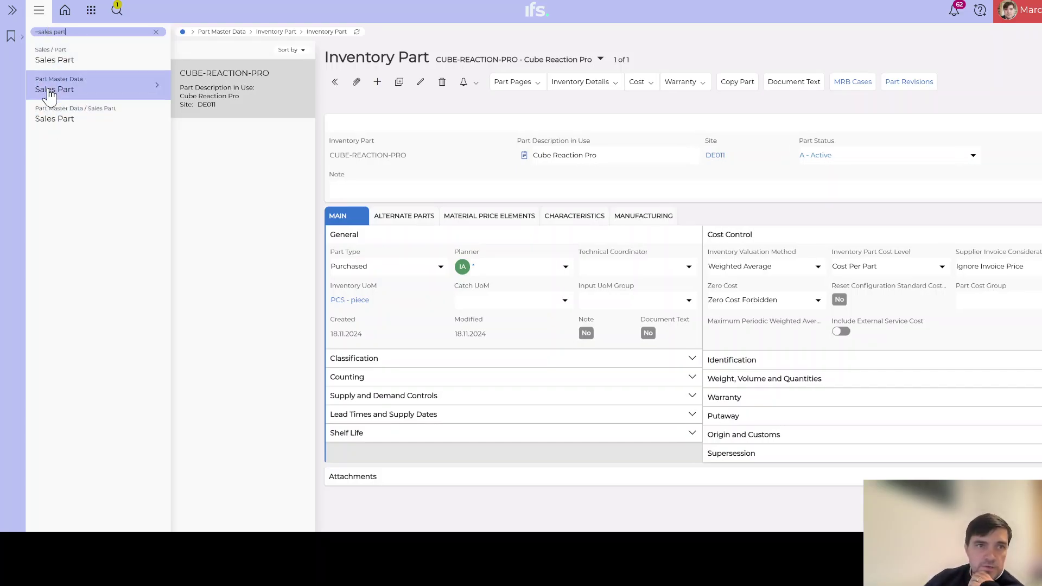
pyautogui.click(53, 61)
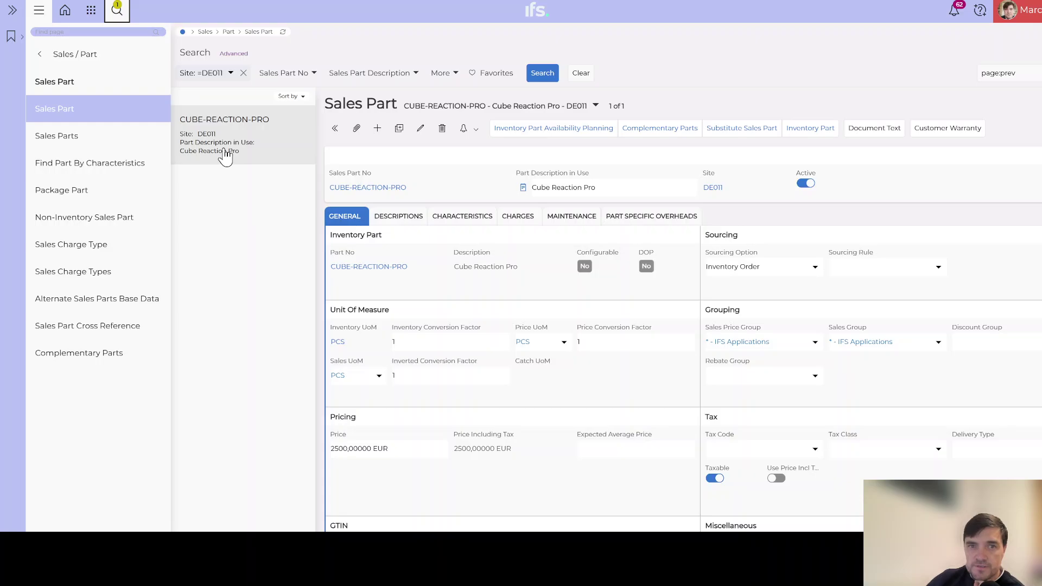
# Step: On the CUBE-REACTION-PRO sales part, enter 10 as Min Sales Qty and save
pyautogui.click(225, 155)
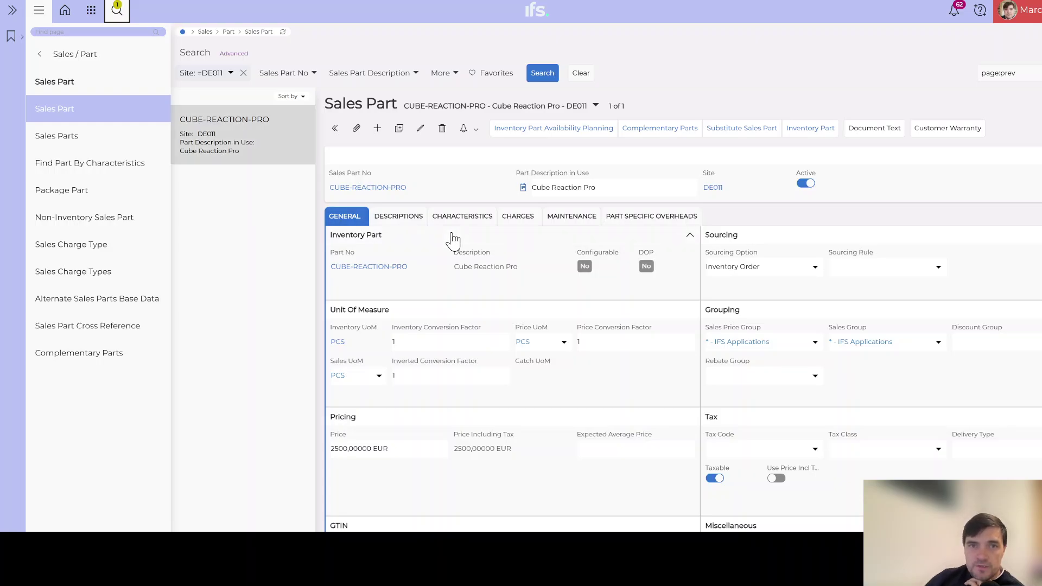
pyautogui.scroll(-2, 579, 259)
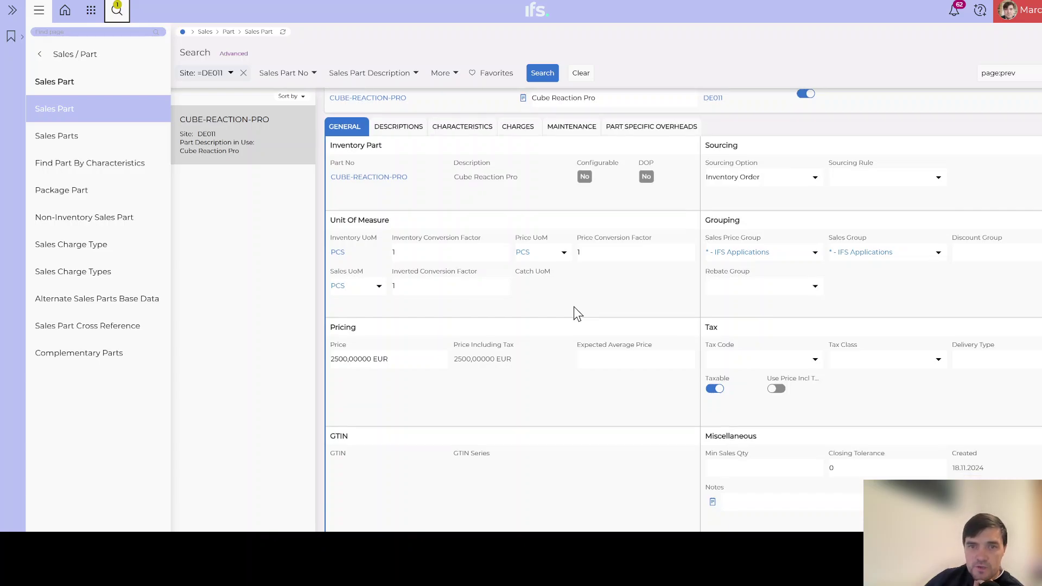
pyautogui.scroll(-1, 574, 308)
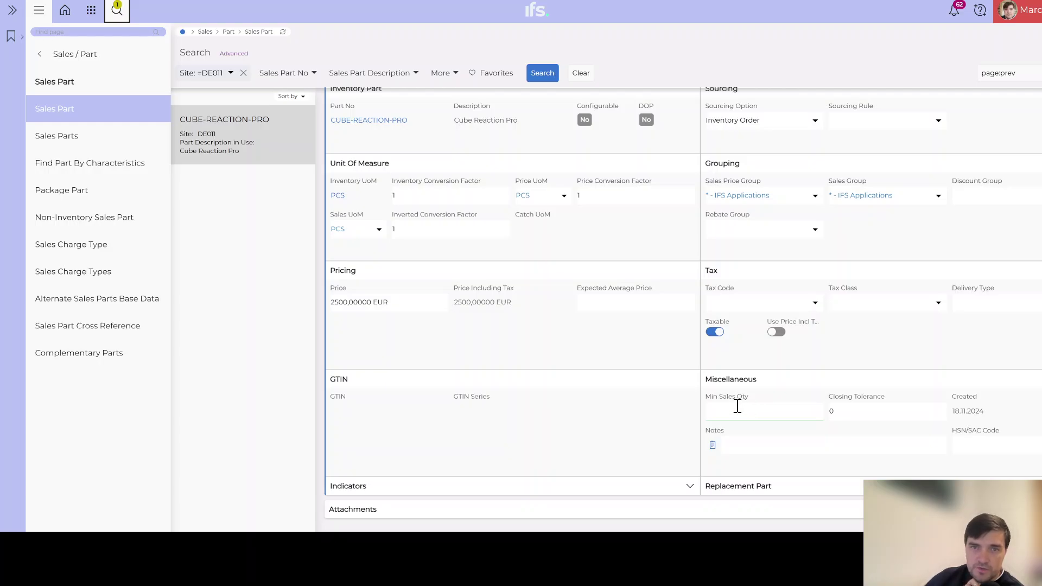
pyautogui.click(741, 408)
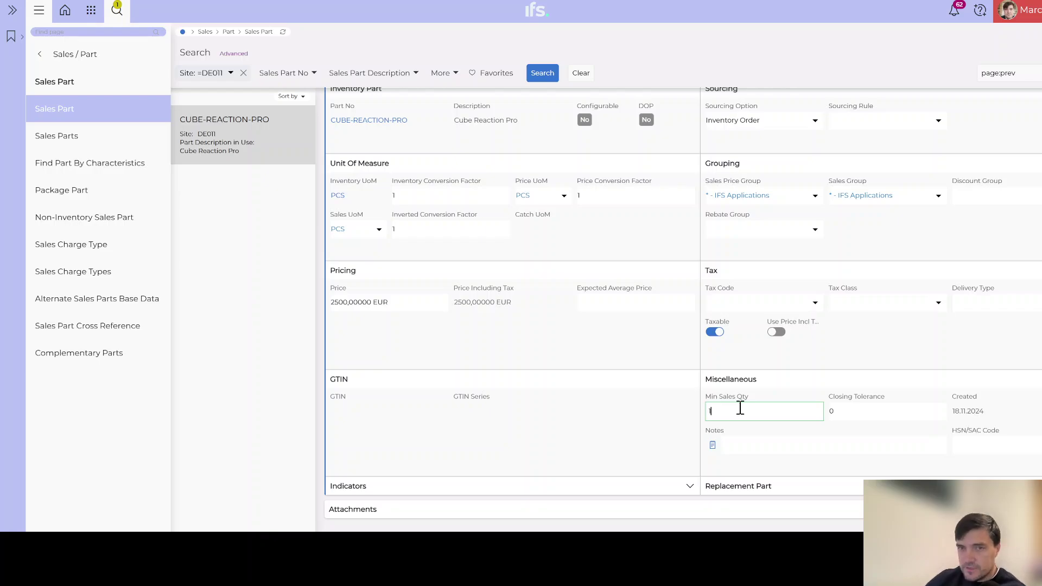
pyautogui.write('0')
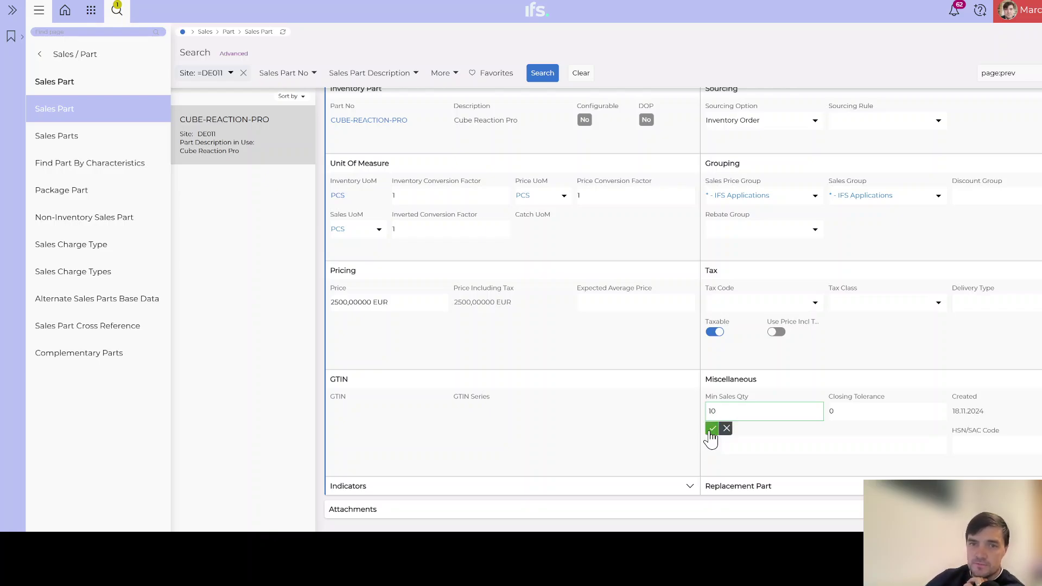
pyautogui.click(712, 429)
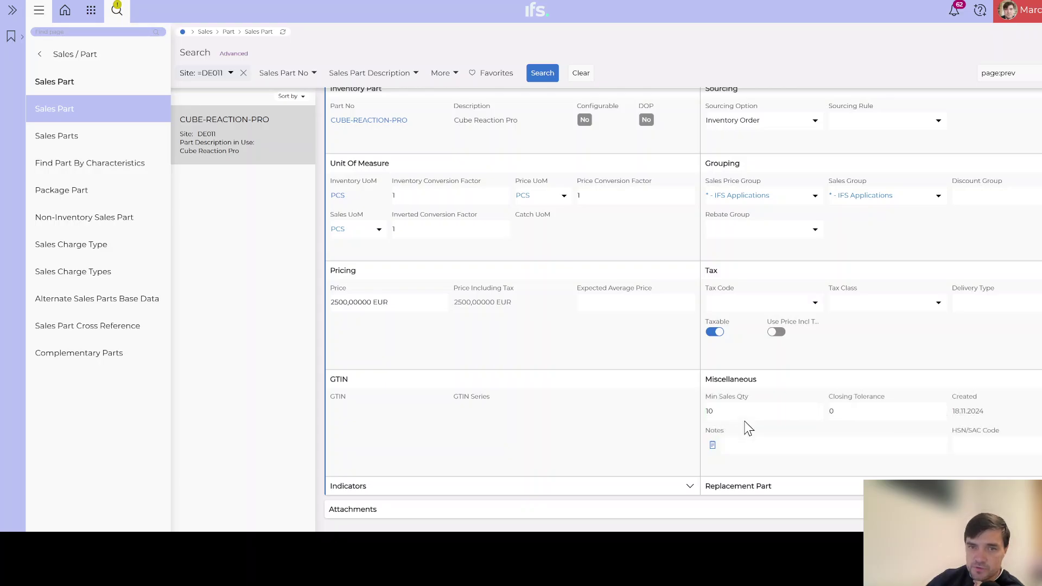
# Step: Expand the Replacement Part and Indicators sections of the sales part
pyautogui.click(730, 488)
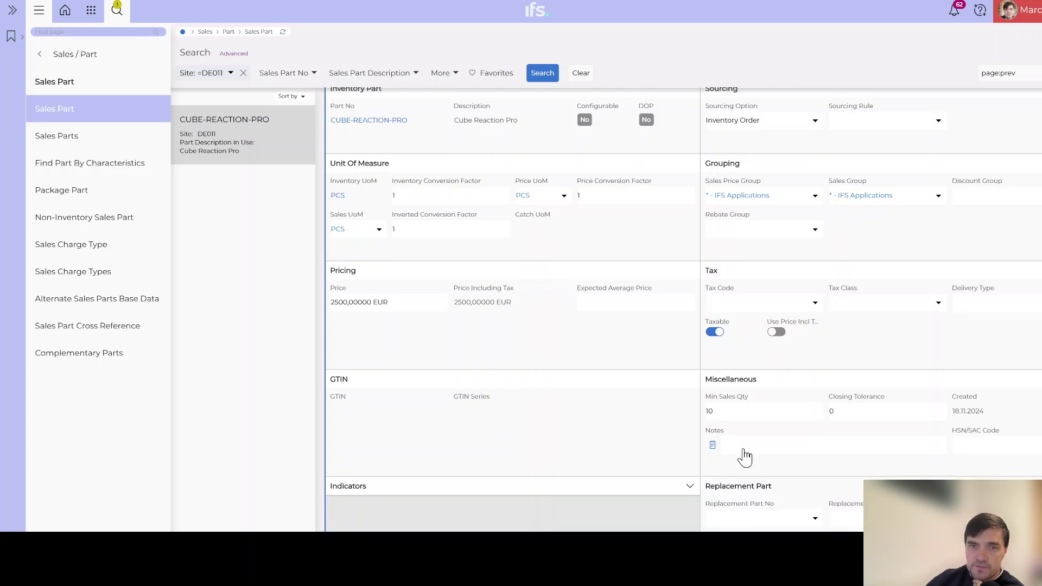
pyautogui.scroll(-1, 760, 467)
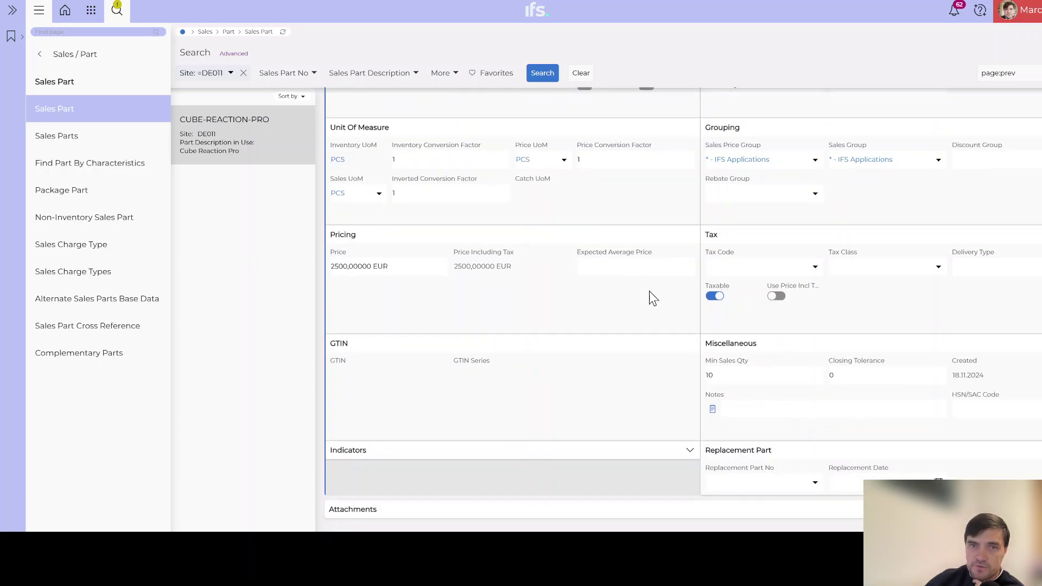
pyautogui.scroll(3, 643, 269)
pyautogui.scroll(-3, 780, 395)
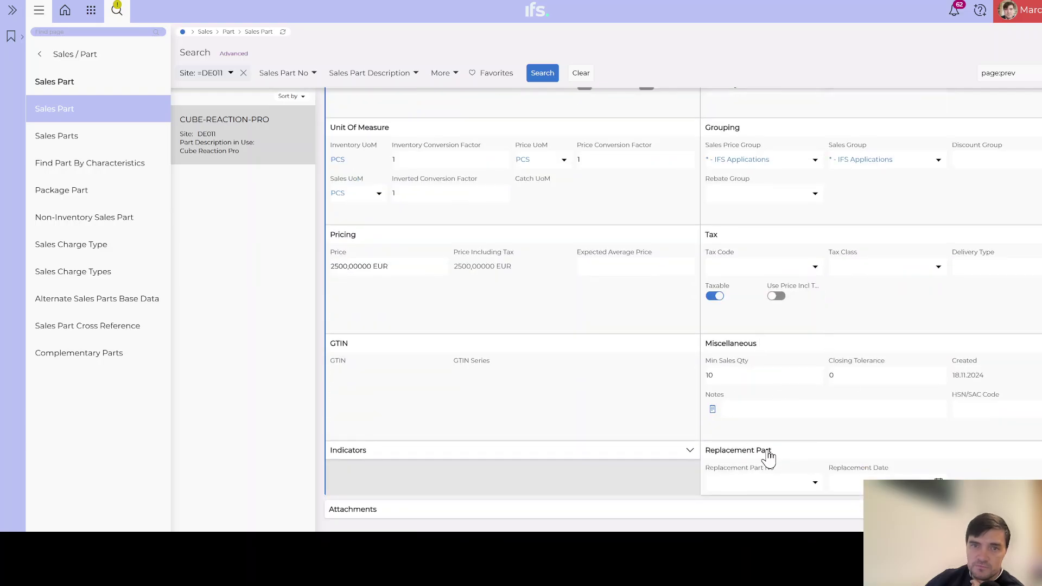
pyautogui.click(665, 456)
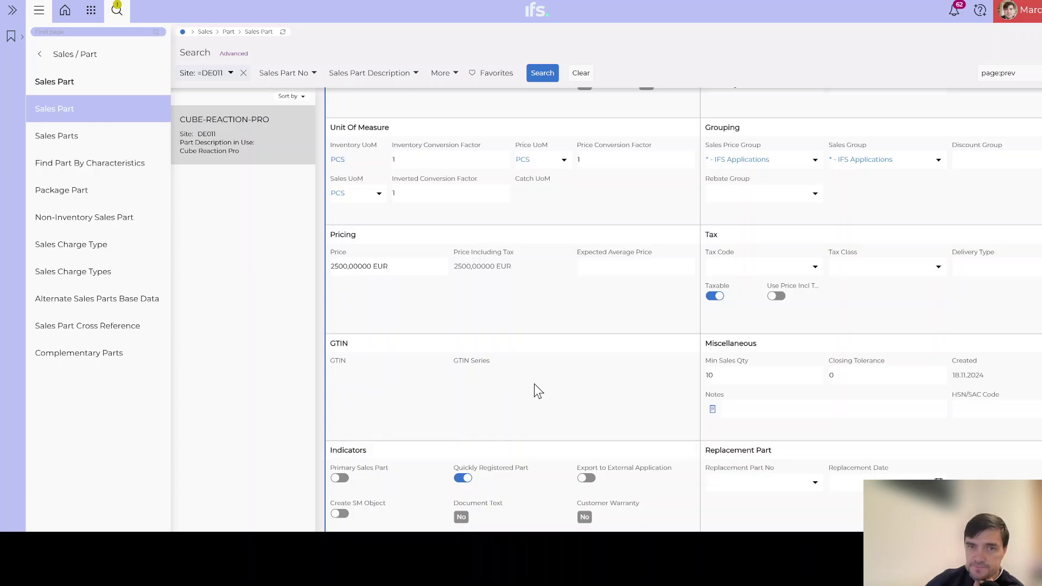
# Step: Browse the Descriptions, Characteristics and empty Charges tabs, then check the substitute sales parts
pyautogui.scroll(4, 534, 384)
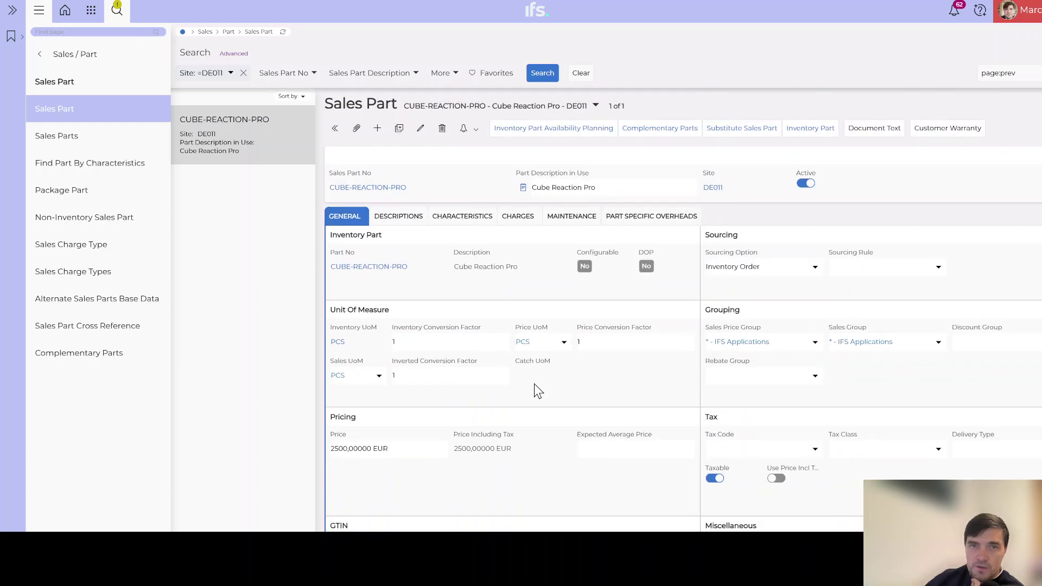
pyautogui.click(391, 219)
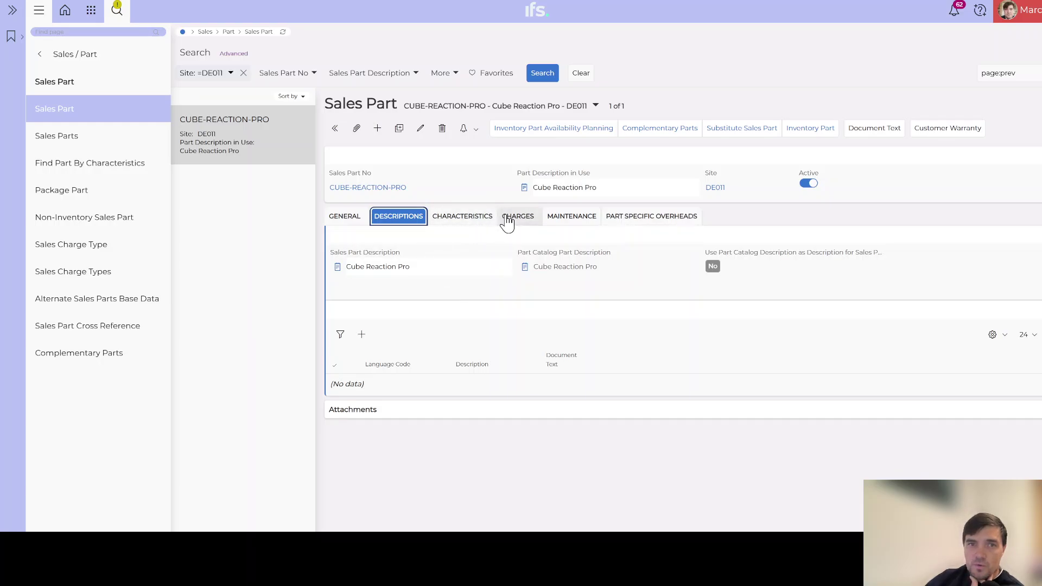
pyautogui.click(475, 220)
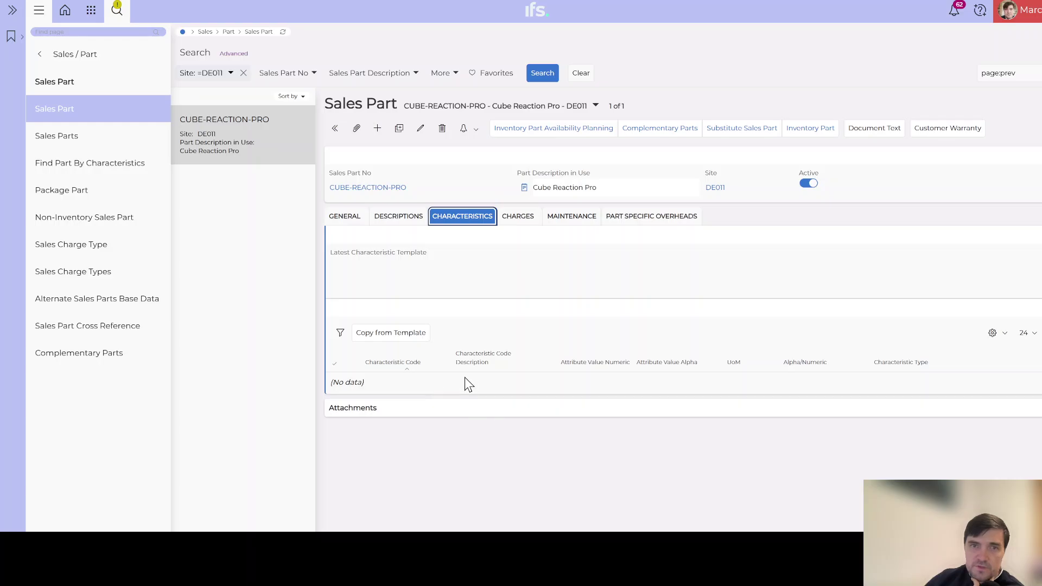
pyautogui.click(519, 220)
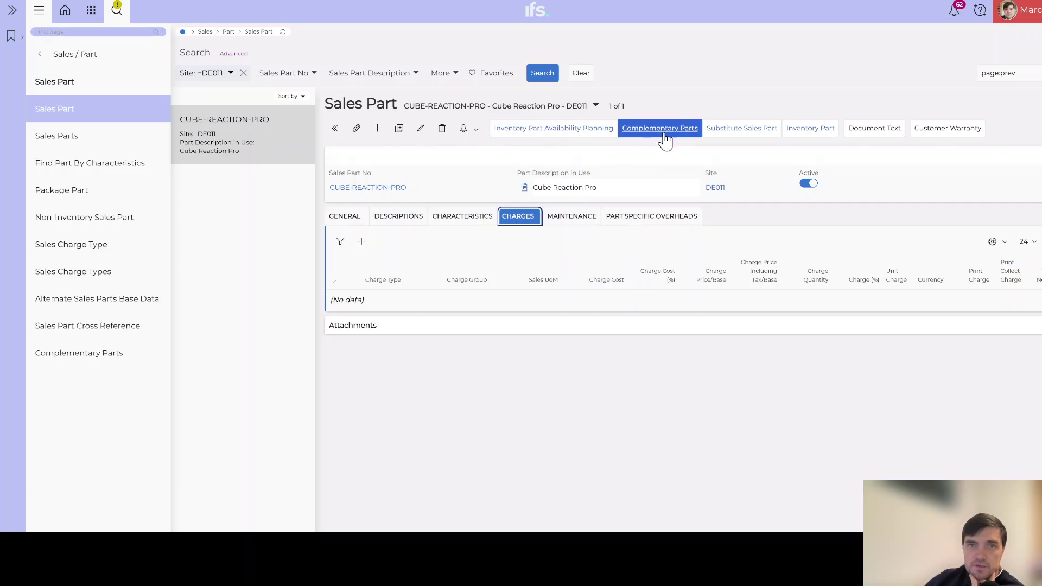
pyautogui.click(746, 138)
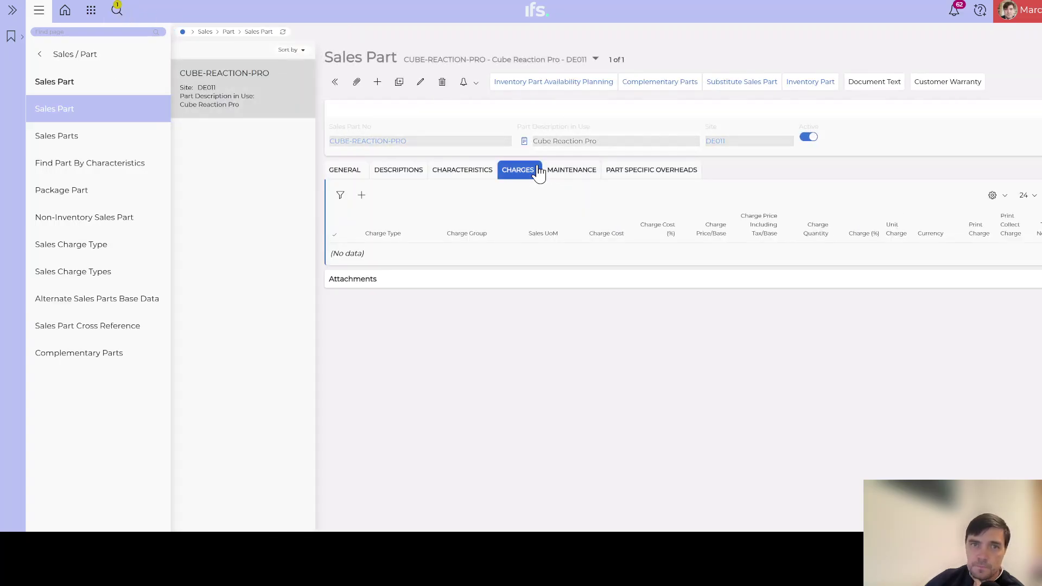
# Step: Return to the GENERAL tab showing Inventory Order sourcing, 2500 EUR price and minimum quantity 10
pyautogui.click(345, 174)
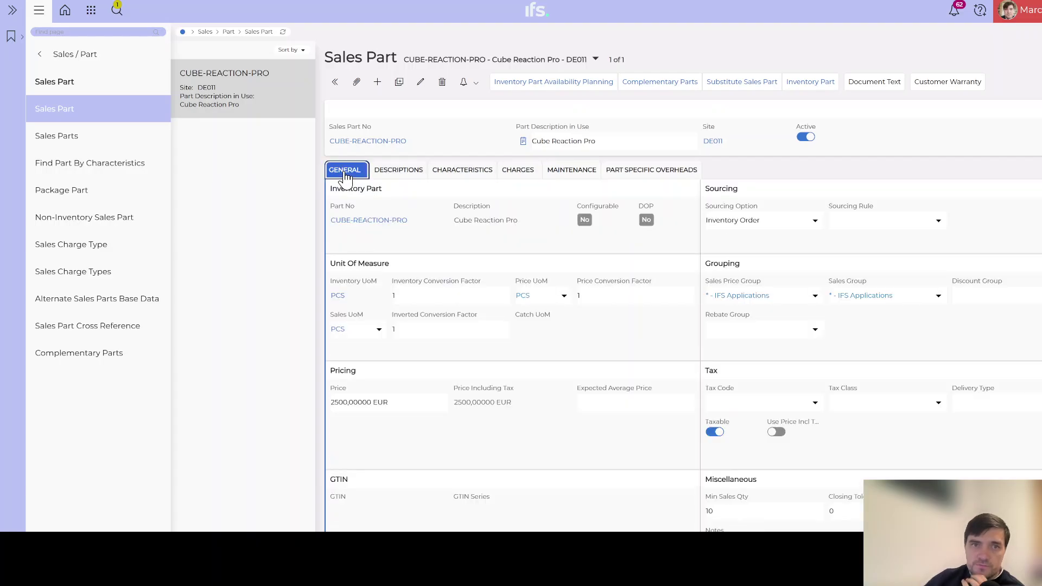